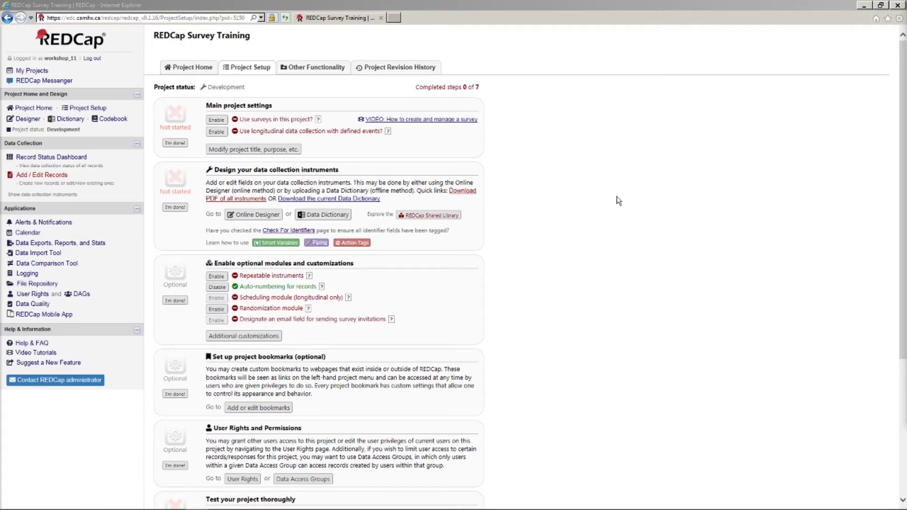
- In the Online Designer, rename the first instrument to 'Smoking screener'
scroll(633, 239, down, 5)
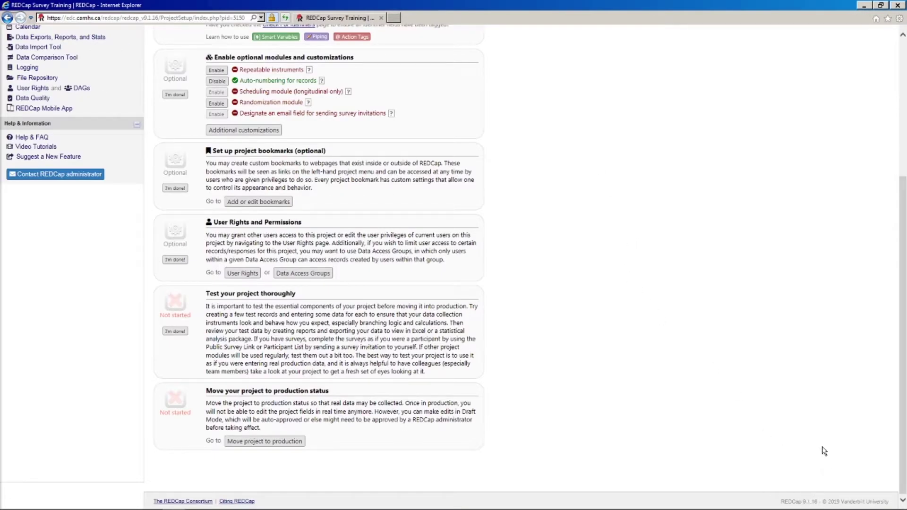
scroll(611, 287, up, 5)
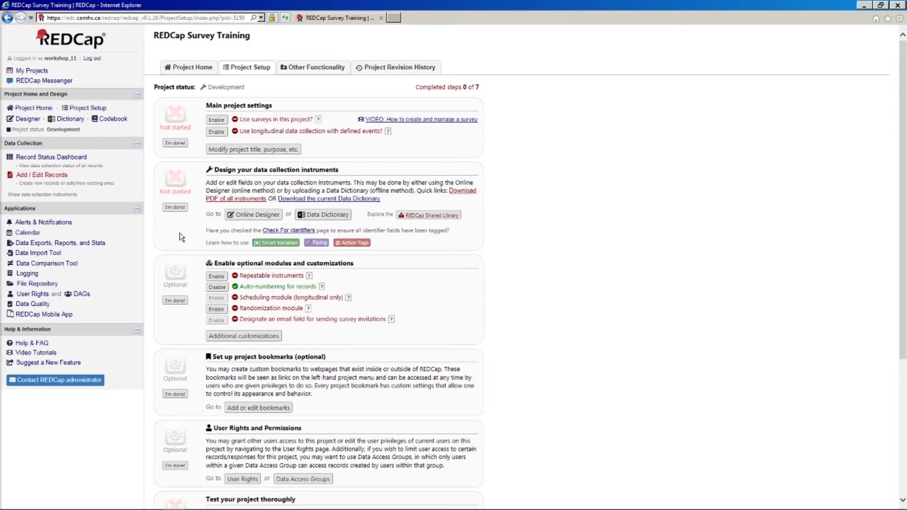
click(236, 216)
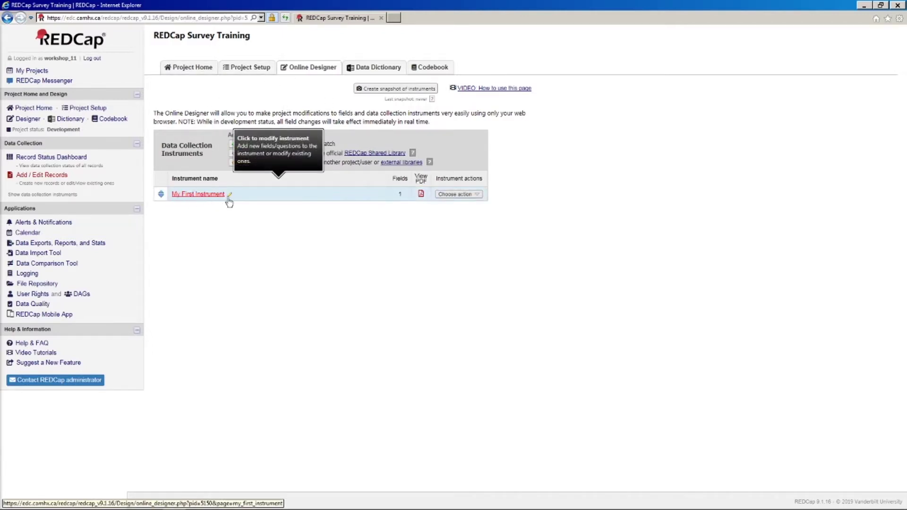
click(472, 195)
click(448, 204)
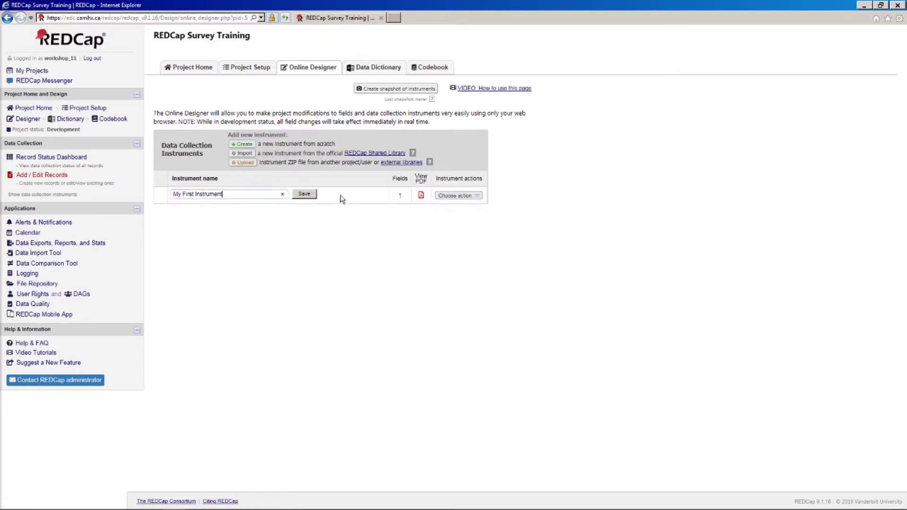
drag(232, 195, 143, 199)
text(Smoking screener)
click(306, 195)
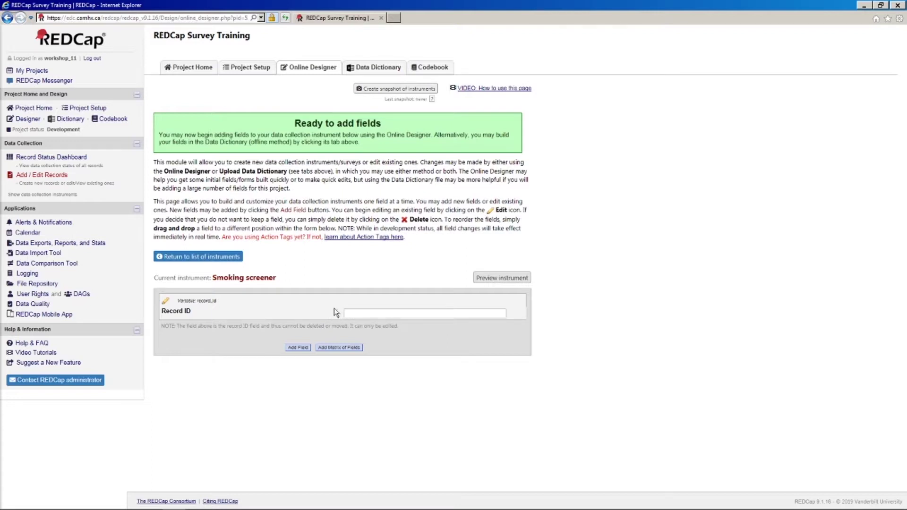
- Add a Text Box field labelled 'Age' with variable name ss_age
click(296, 348)
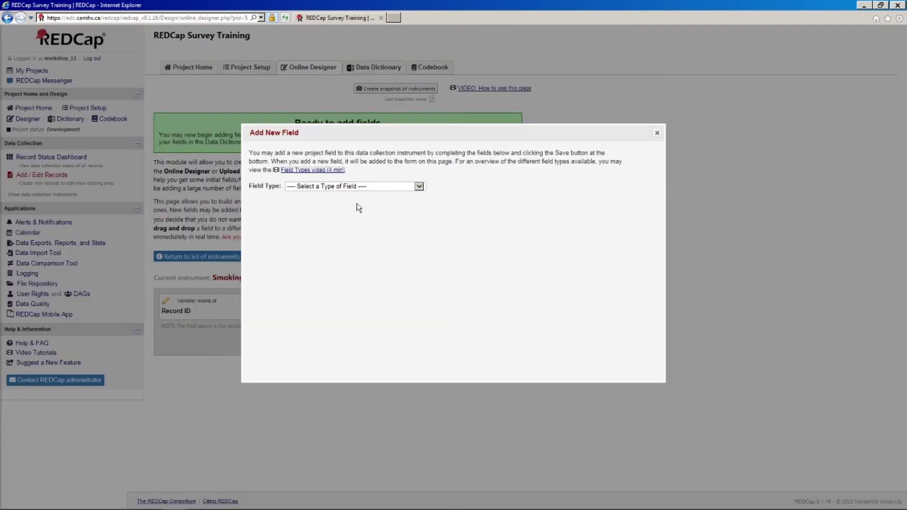
click(379, 187)
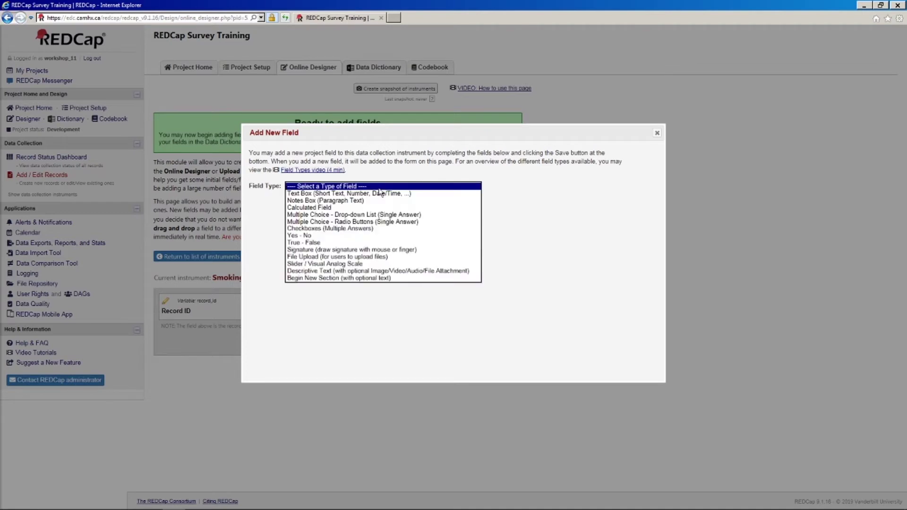
click(380, 193)
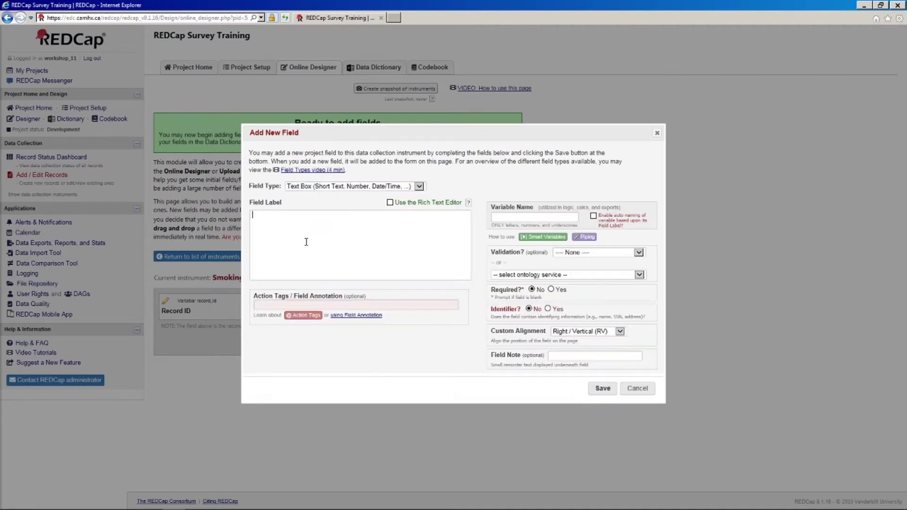
click(306, 242)
text(Age)
click(517, 215)
text(ss_age)
- Make Age required with Integer validation, minimum 0 and maximum 100, and save it
click(551, 289)
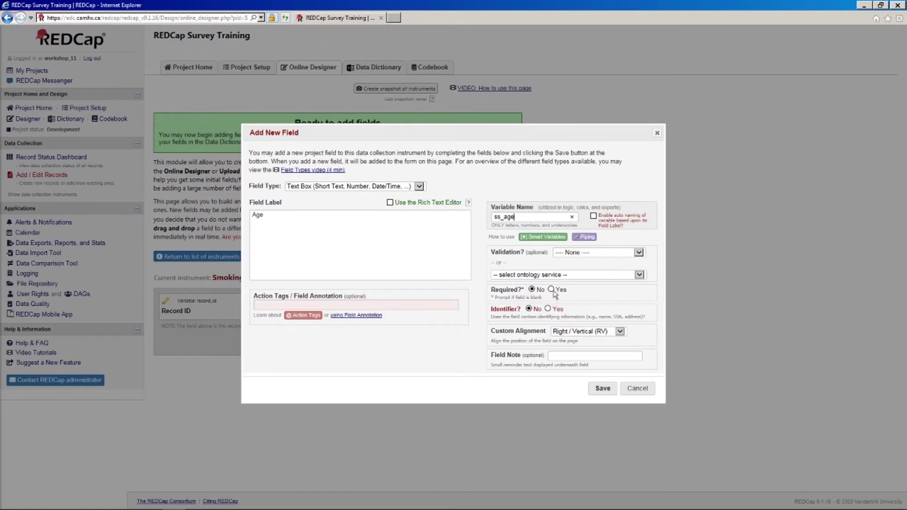
click(585, 253)
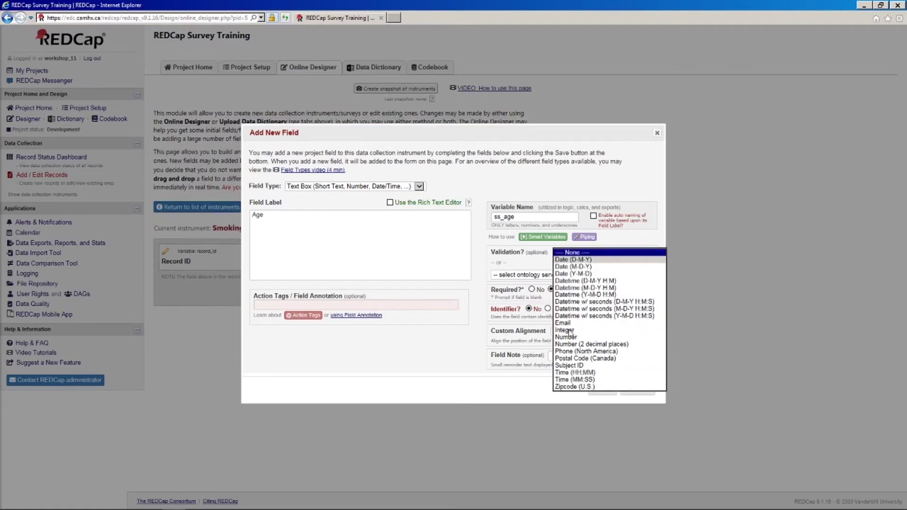
click(565, 330)
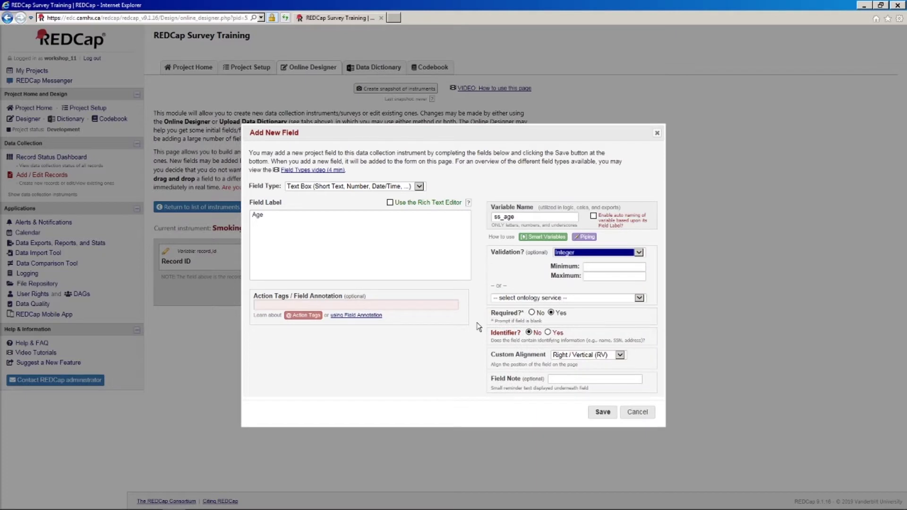
click(604, 268)
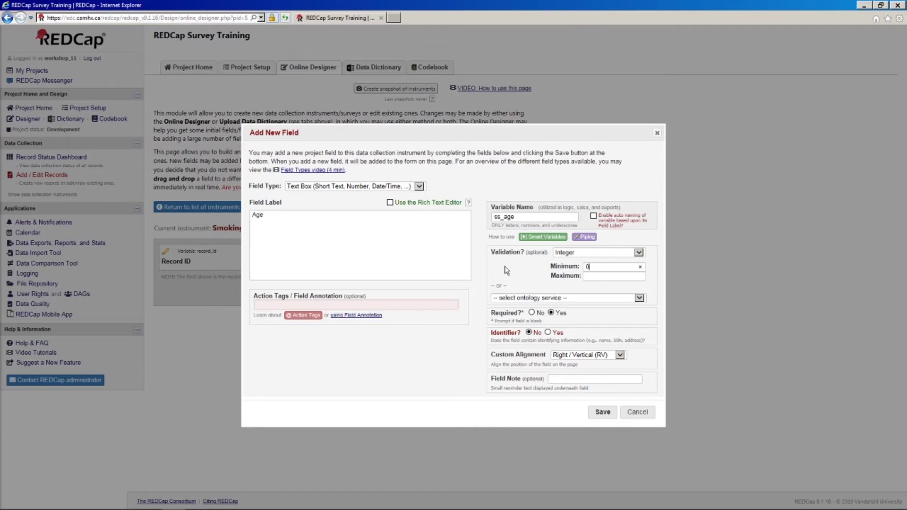
text(100)
click(603, 413)
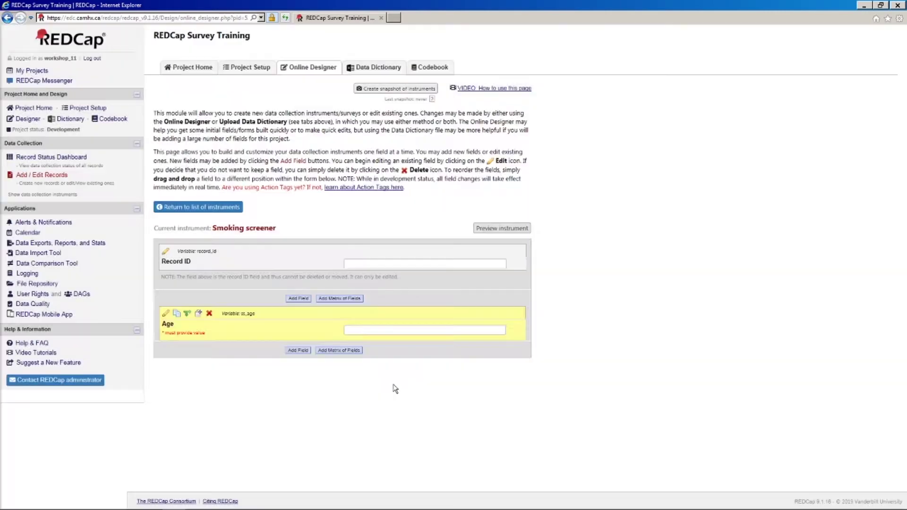
- Add a required Yes - No field 'Do you live in Toronto?' with variable ss_live_toronto
click(298, 351)
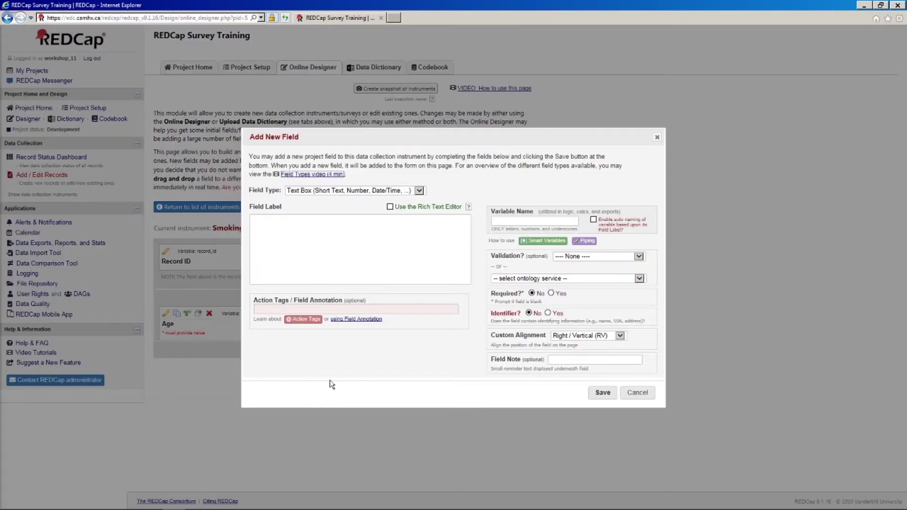
click(339, 191)
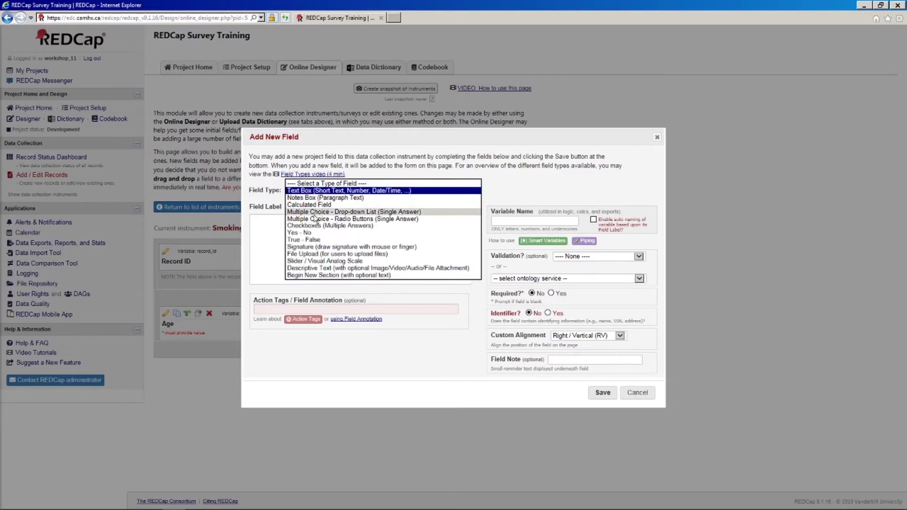
click(349, 220)
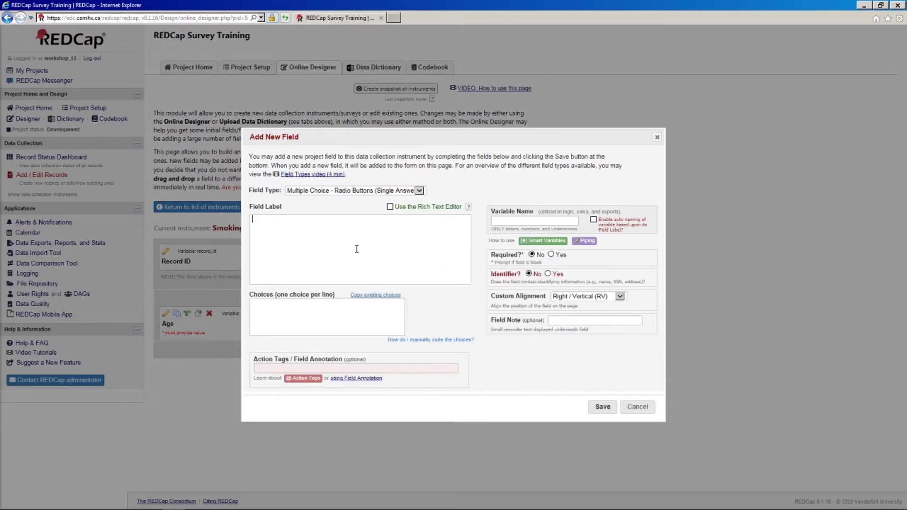
text(Han)
key(BackSpace)
key(BackSpace)
key(BackSpace)
text(Do you live in Toronto?)
click(358, 190)
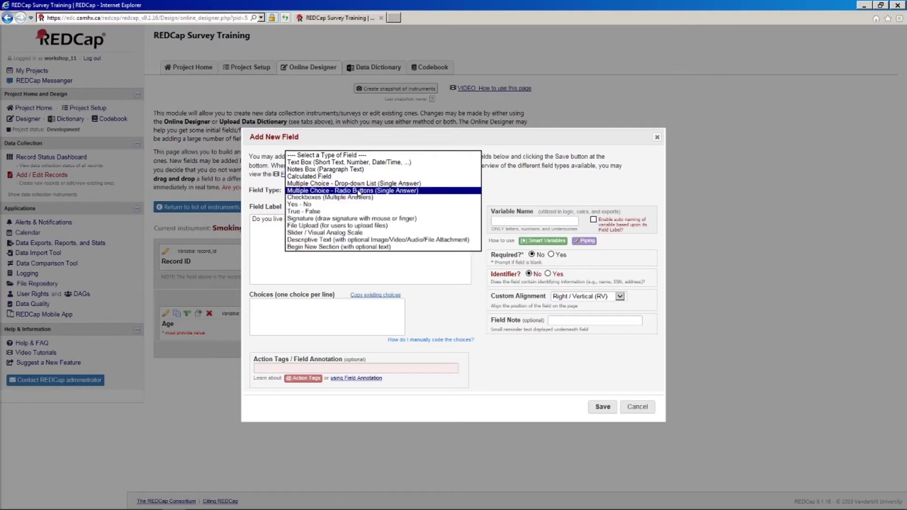
click(309, 204)
click(538, 220)
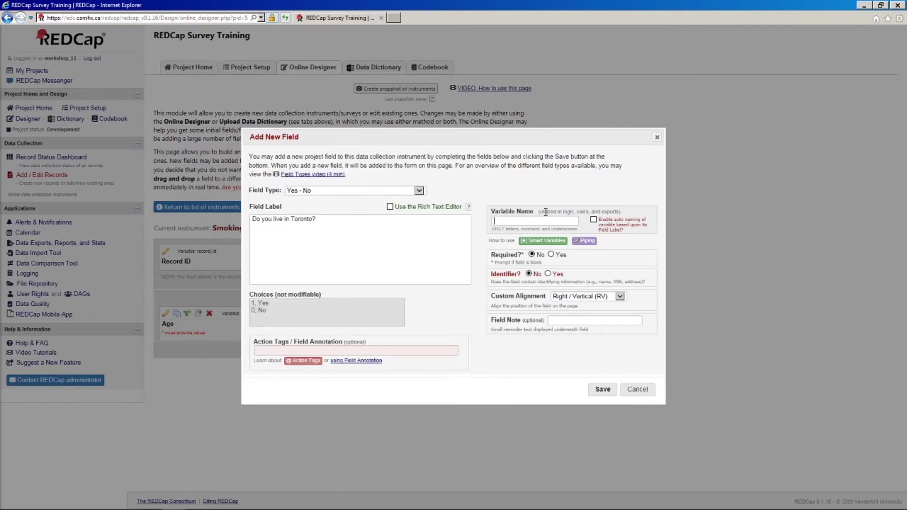
text(ss_live_toronto)
click(551, 255)
click(598, 390)
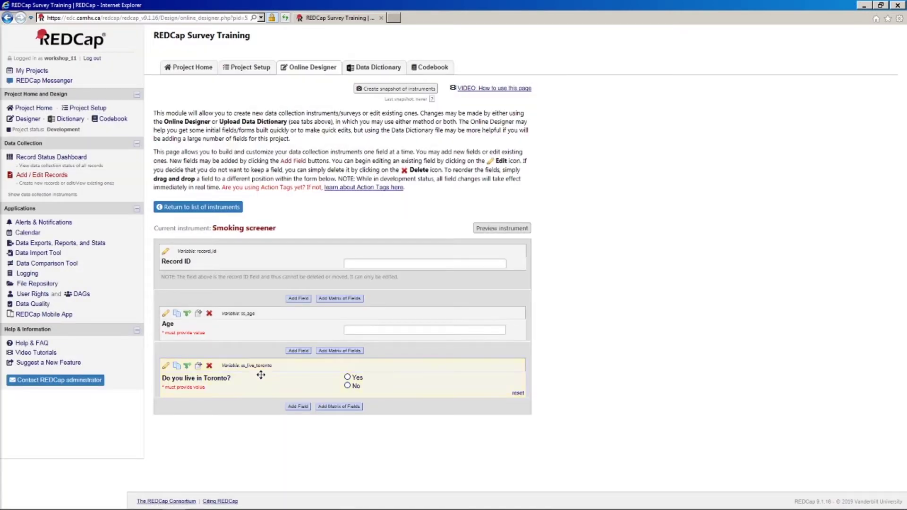
- Add required radio field ss_status with choices '1, I smoke cigarettes' and '2, I do not smoke cigarettes'
click(298, 406)
click(333, 190)
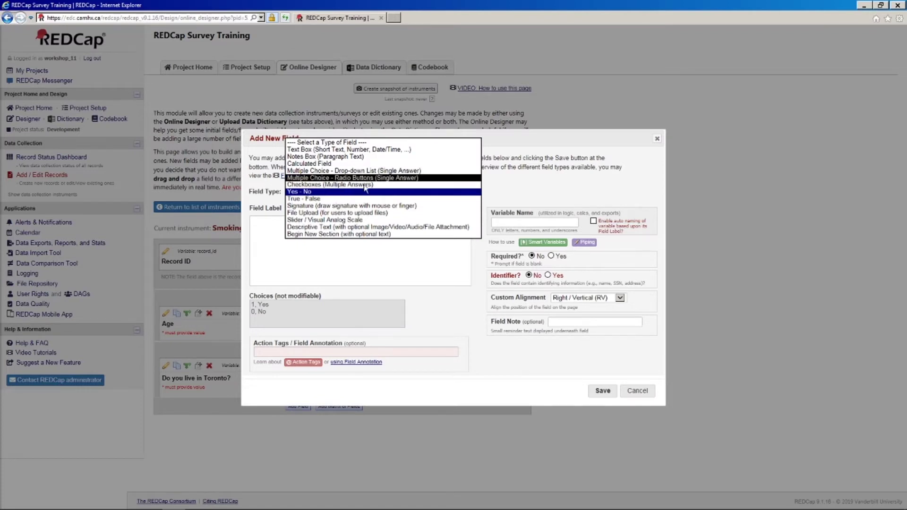
click(330, 177)
click(318, 240)
text(What)
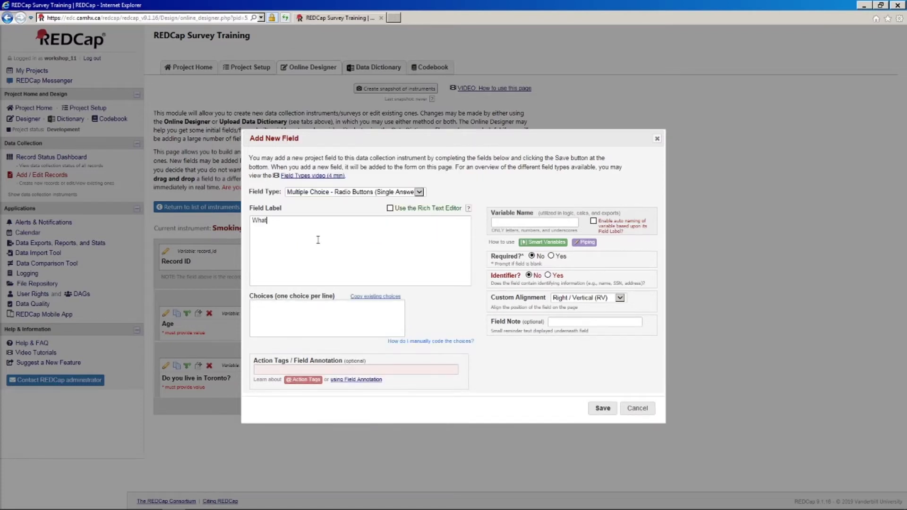
text( is your smoking status)
click(292, 320)
text(1, I smoke cigarettes )
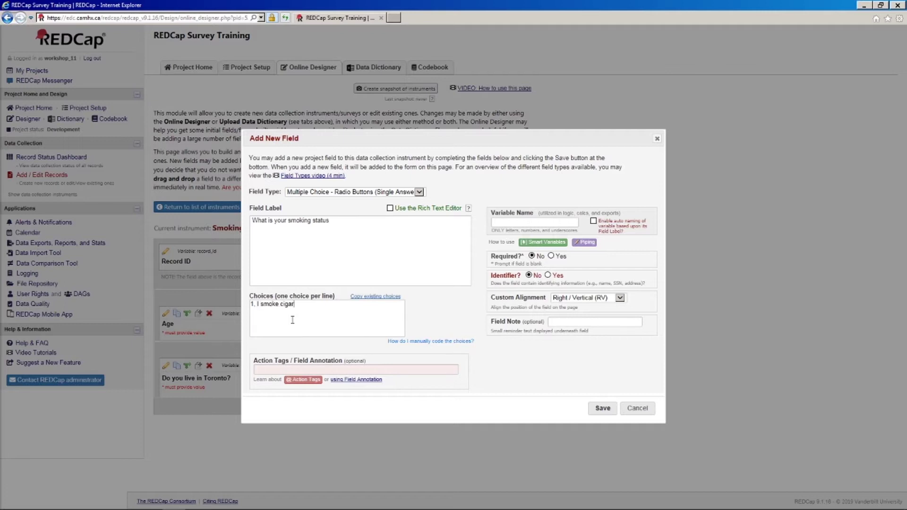
text(2, I do not smoke cigarettes)
click(527, 221)
text(ss_status)
click(551, 255)
click(592, 408)
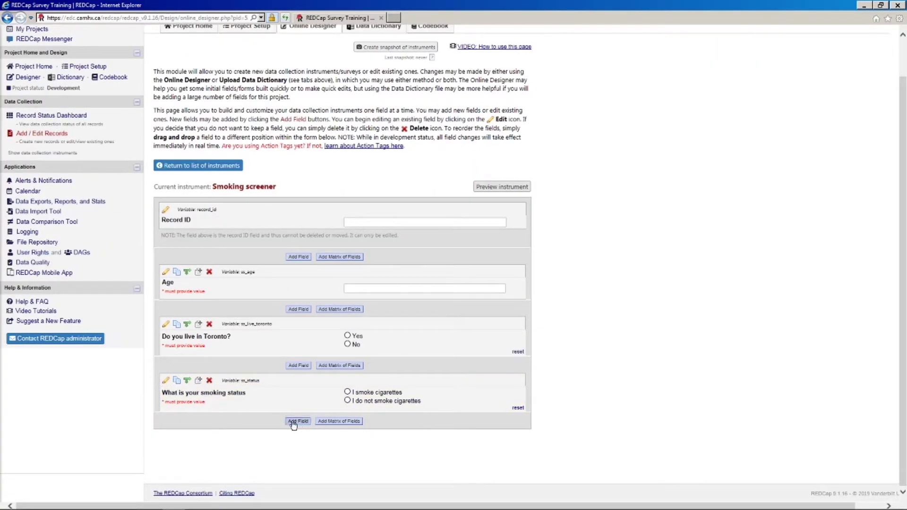
- Add a required Yes - No question 'Are you trying to quit?' (ss_quit)
click(293, 424)
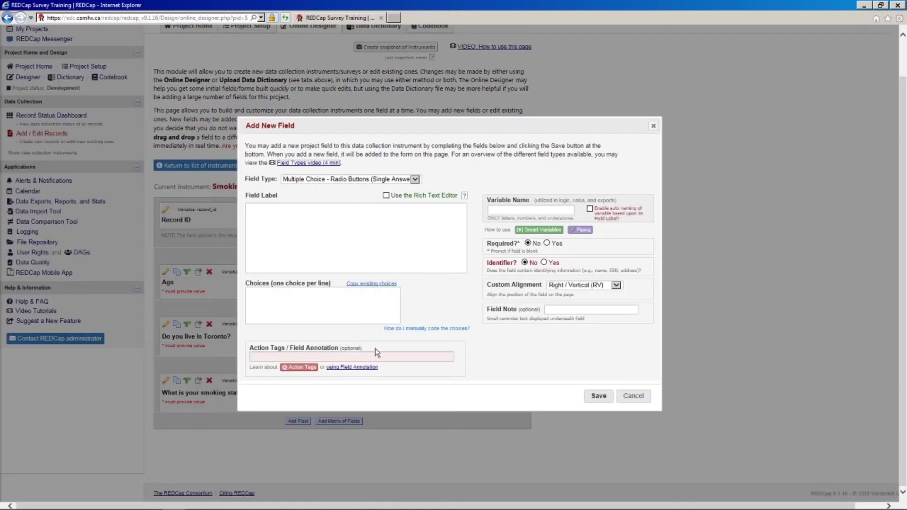
click(342, 181)
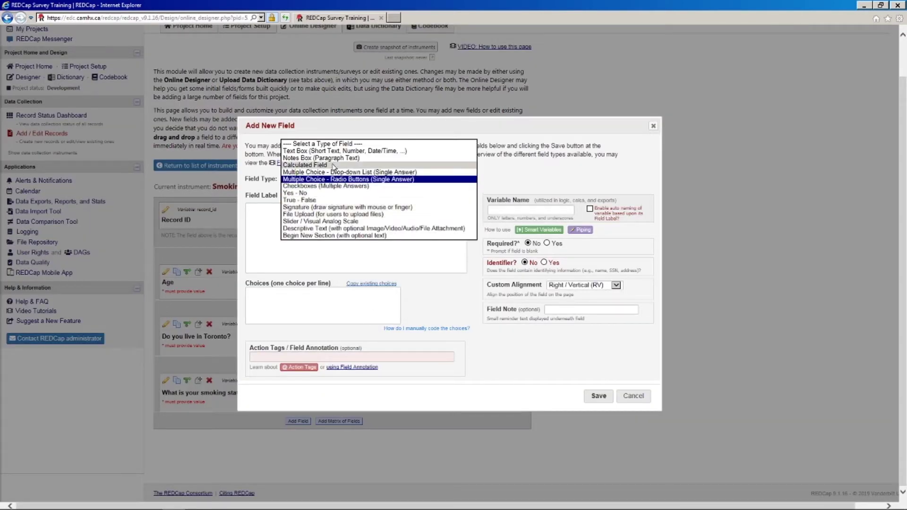
click(302, 193)
click(283, 213)
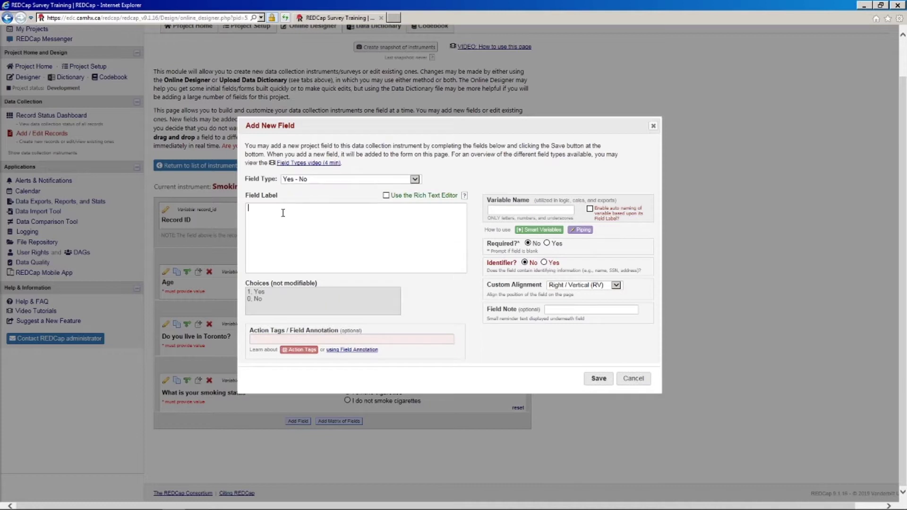
text(Are you trying to quit?)
click(546, 243)
click(593, 377)
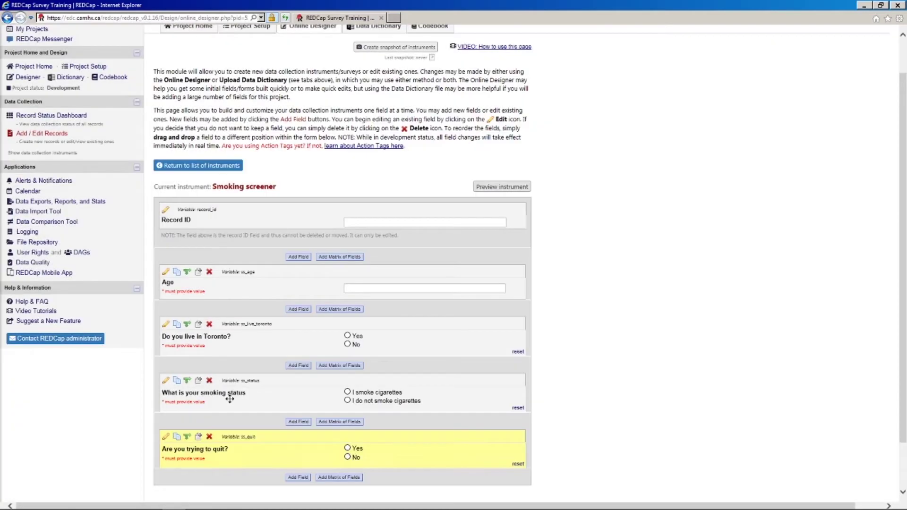
- Give ss_quit branching logic so it shows only when [ss_status] = '1'
scroll(203, 330, down, 1)
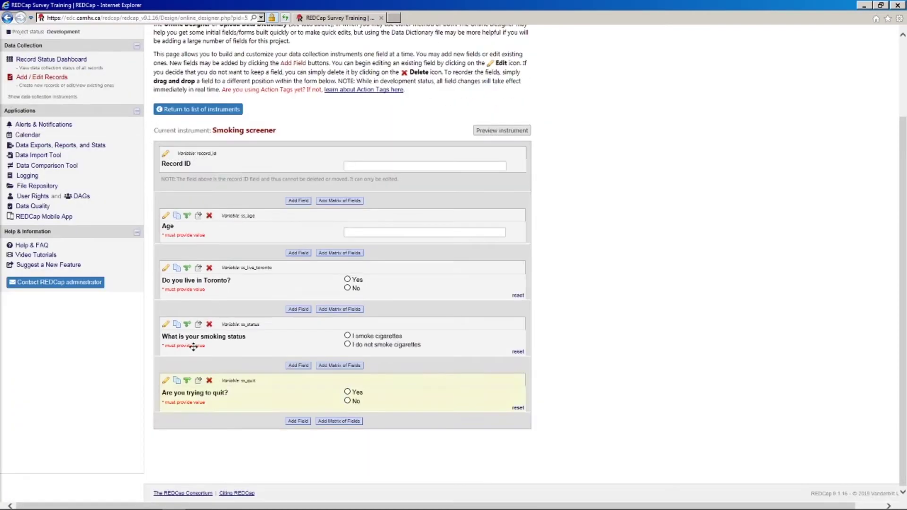
click(187, 380)
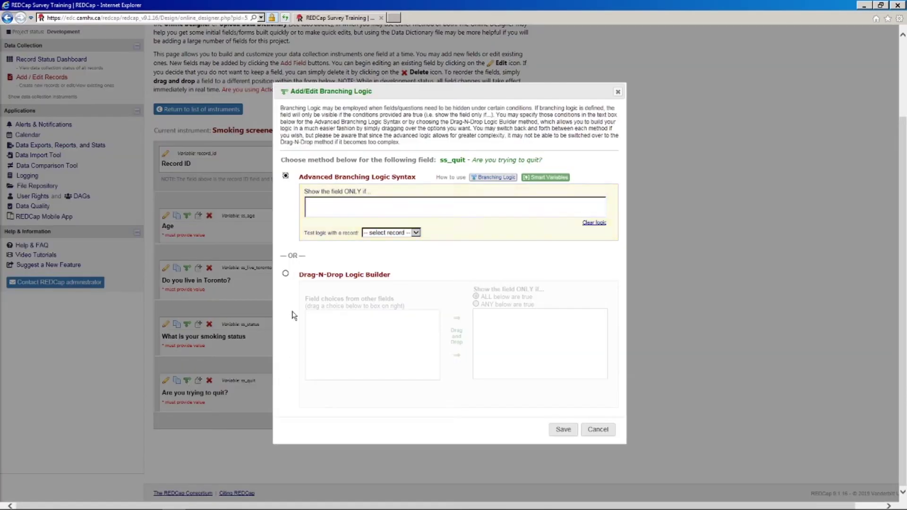
click(285, 273)
scroll(358, 329, down, 1)
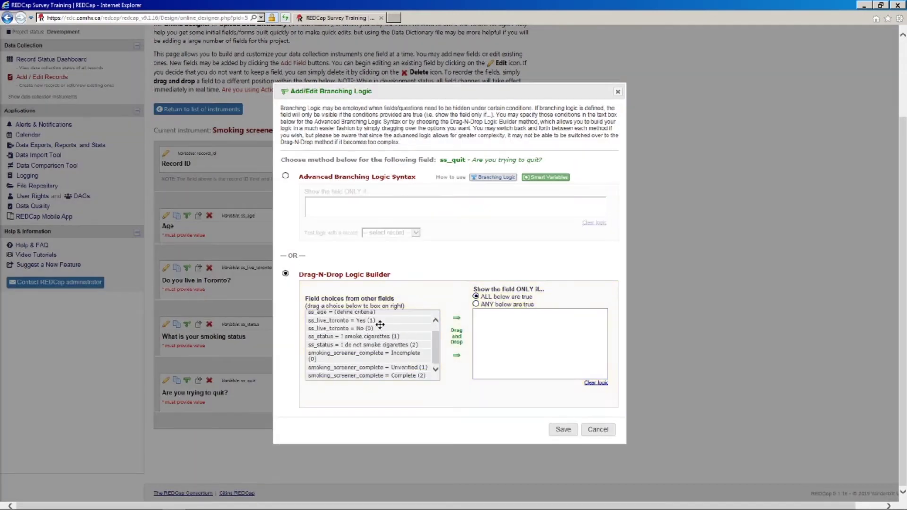
drag(347, 335, 519, 333)
click(554, 435)
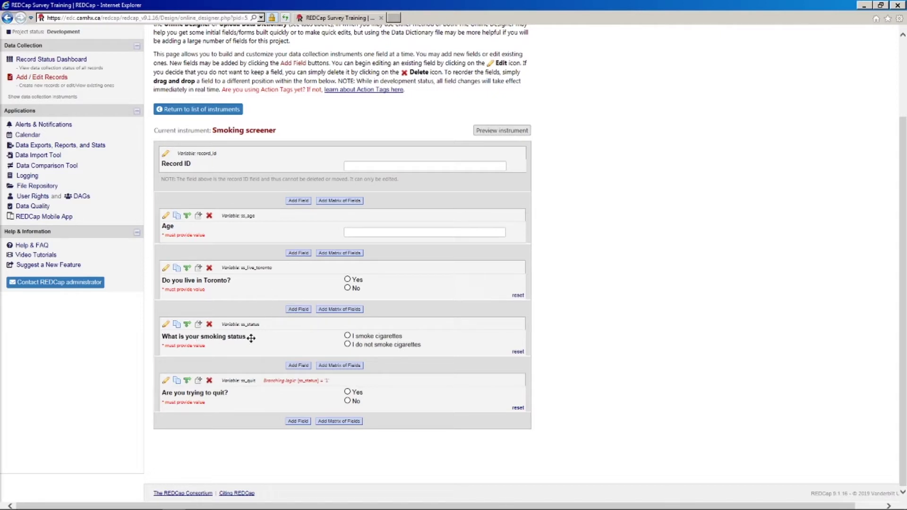
- Insert a Begin New Section field directly above the smoking status question
click(299, 309)
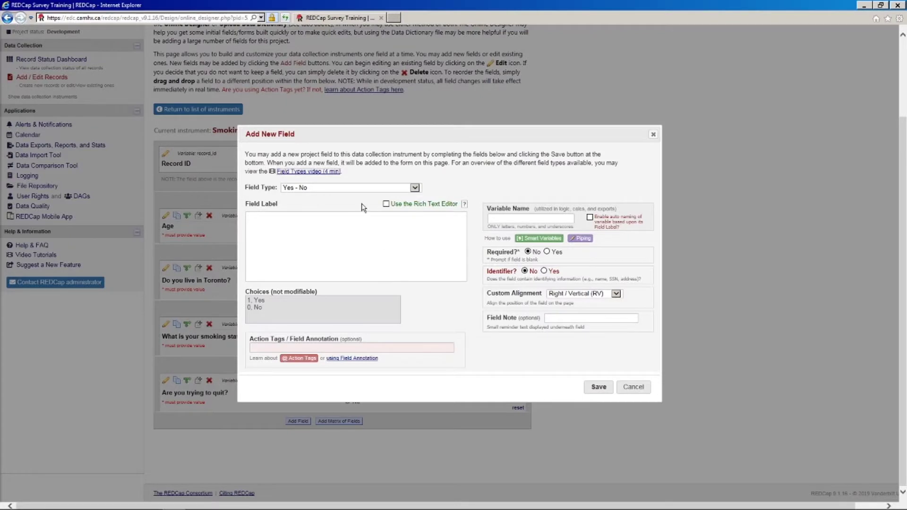
click(364, 187)
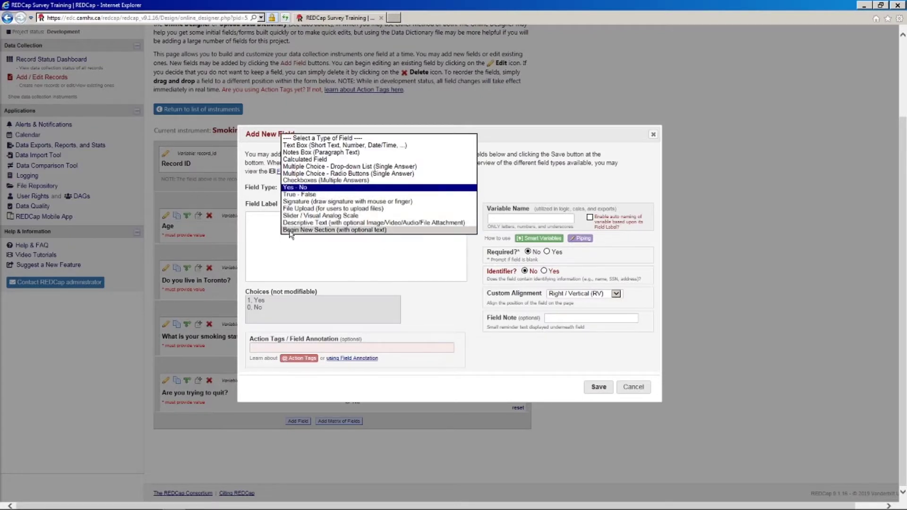
click(312, 229)
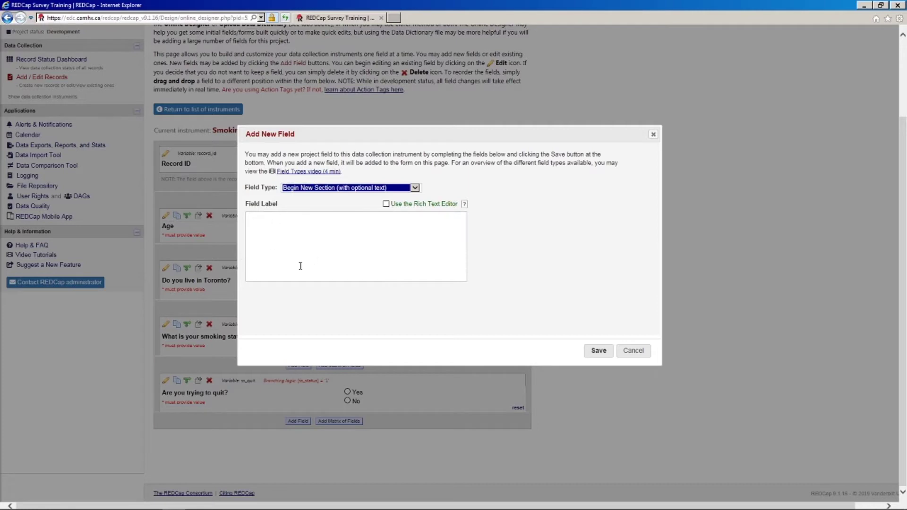
click(595, 350)
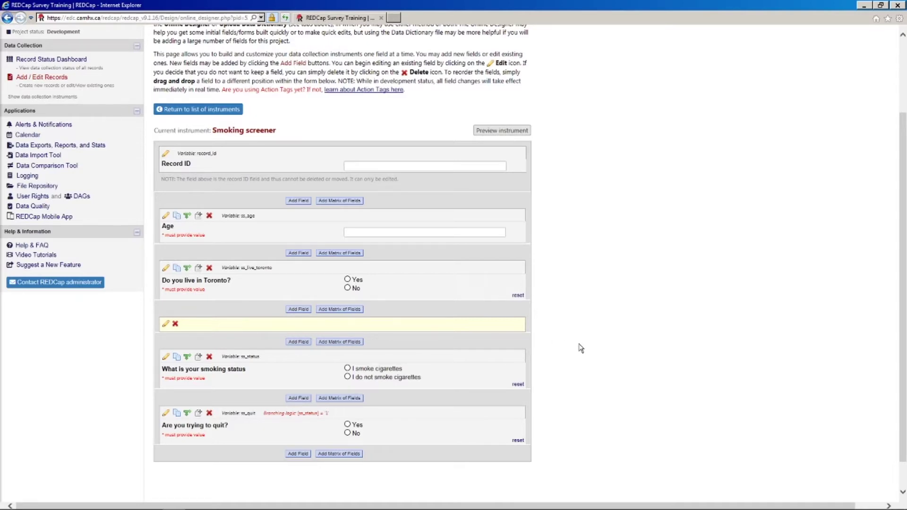
scroll(579, 297, up, 3)
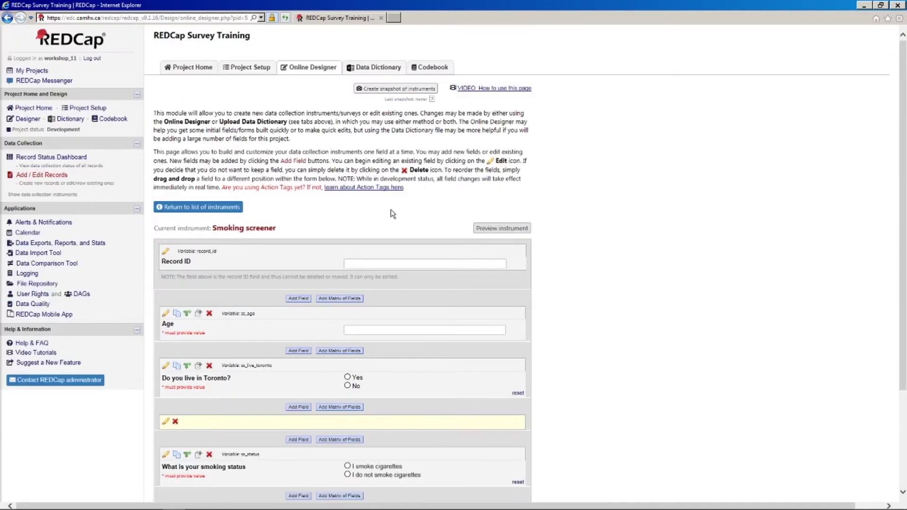
- Turn on 'Use surveys in this project' in Project Setup, then go back to the Online Designer
scroll(309, 193, down, 4)
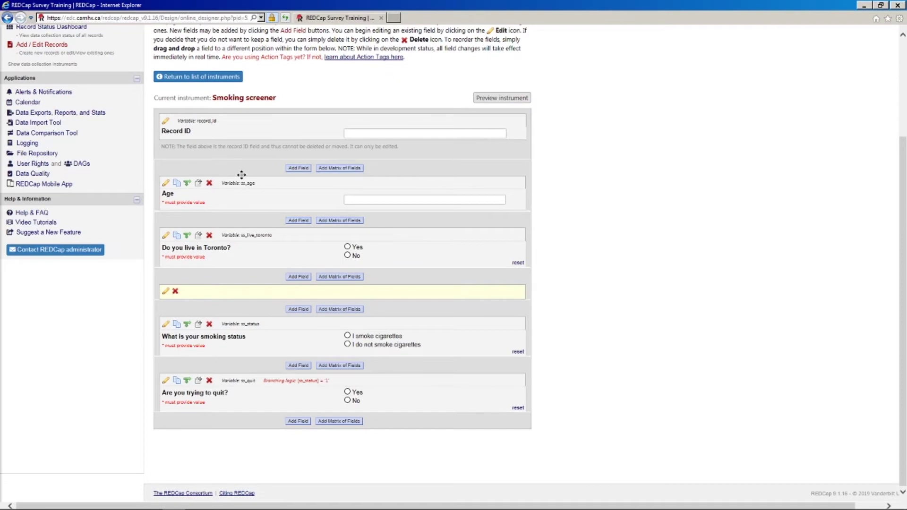
scroll(259, 251, up, 4)
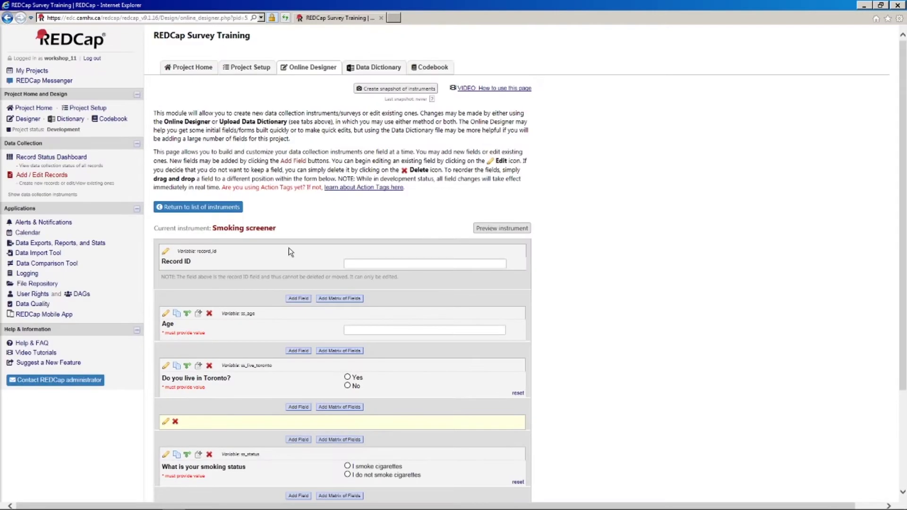
click(224, 213)
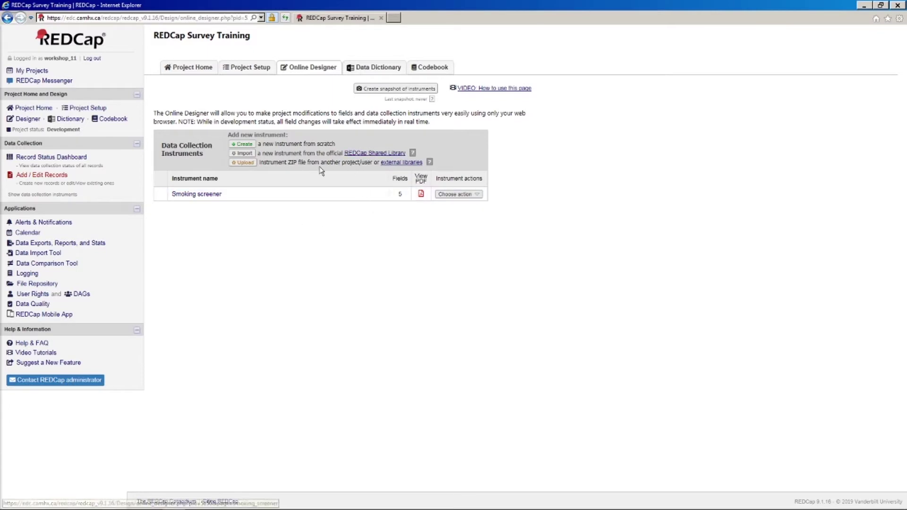
click(243, 70)
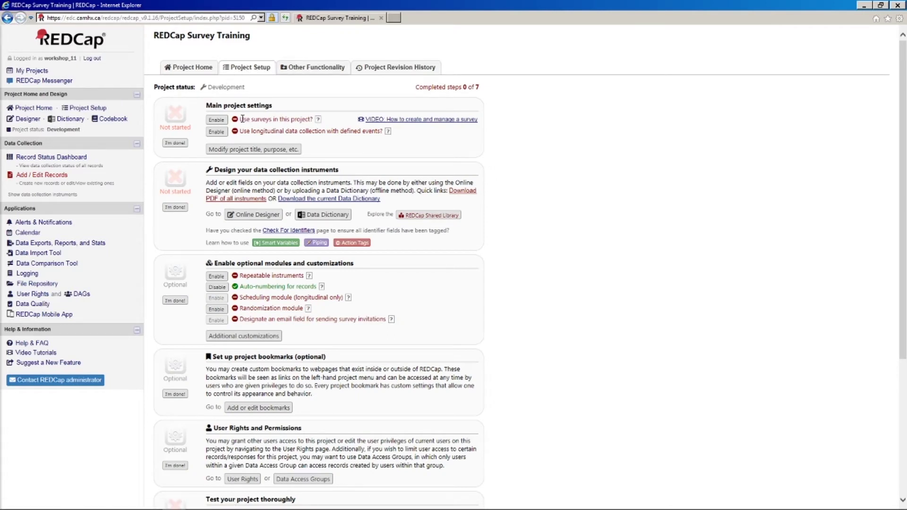
drag(239, 120, 310, 120)
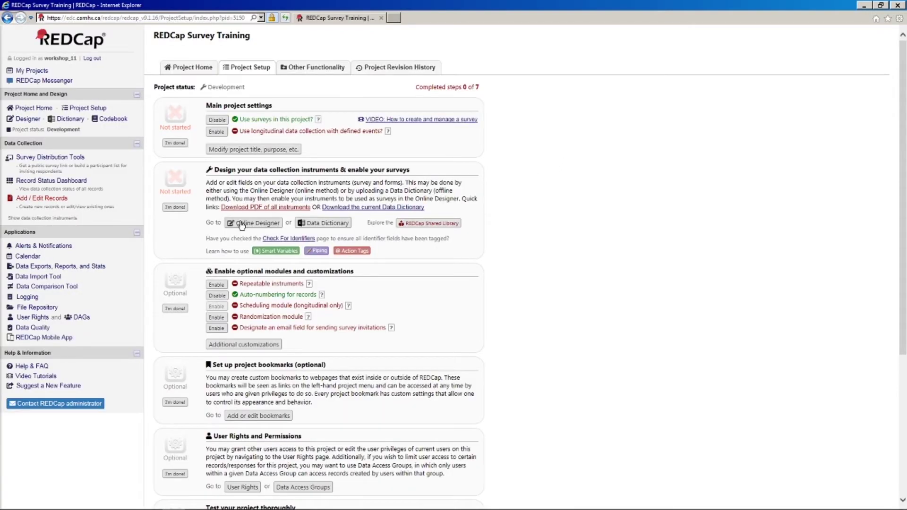
click(240, 227)
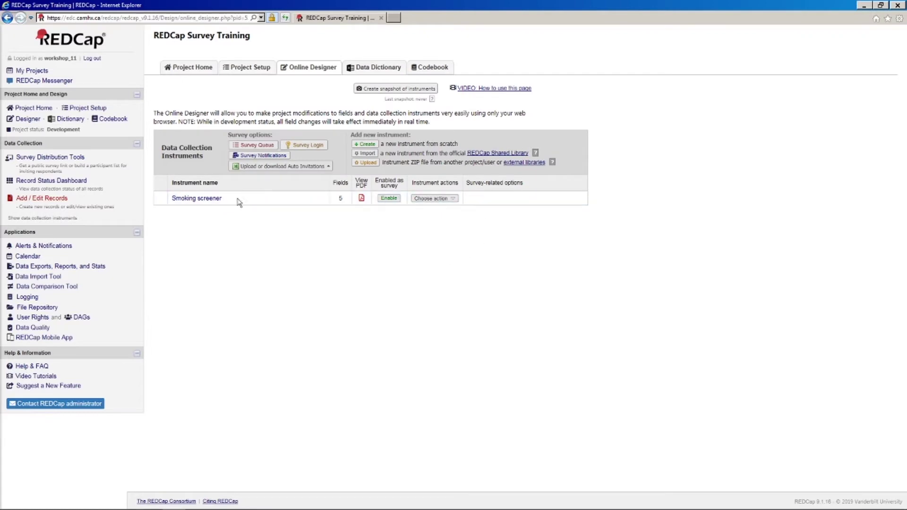
- Enable Smoking screener as a survey and look over its Set Up My Survey page
click(388, 199)
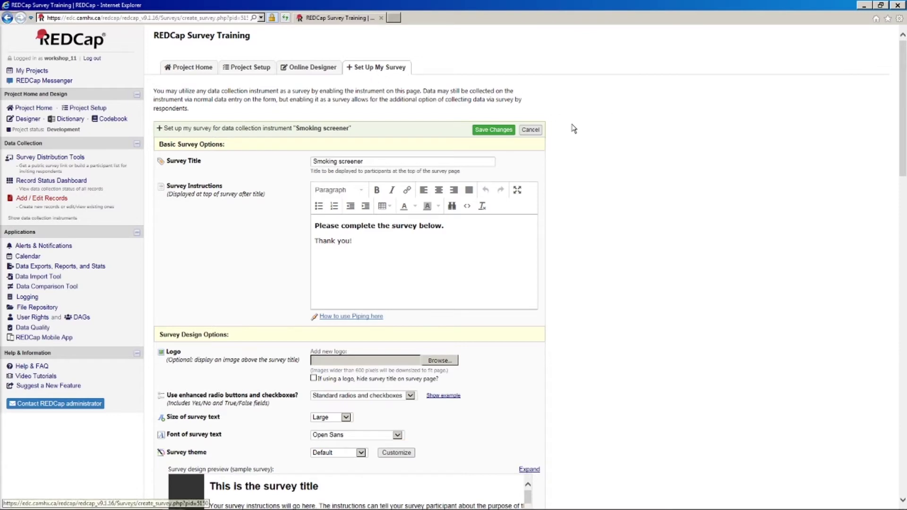
scroll(576, 118, down, 5)
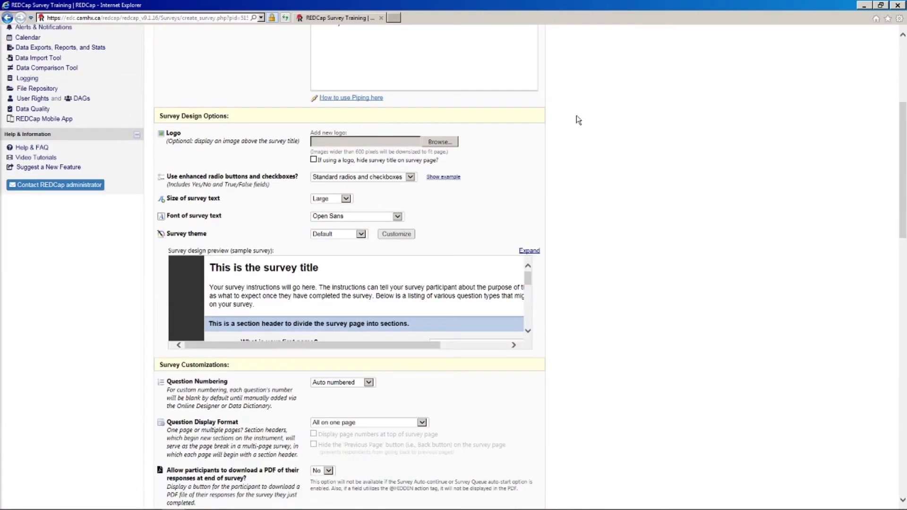
scroll(576, 115, down, 10)
scroll(584, 219, up, 12)
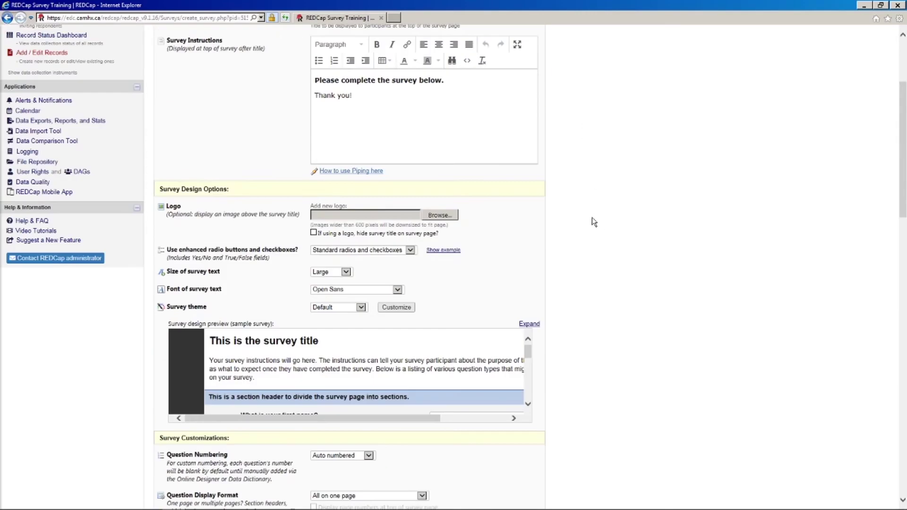
scroll(595, 219, up, 4)
scroll(579, 149, down, 6)
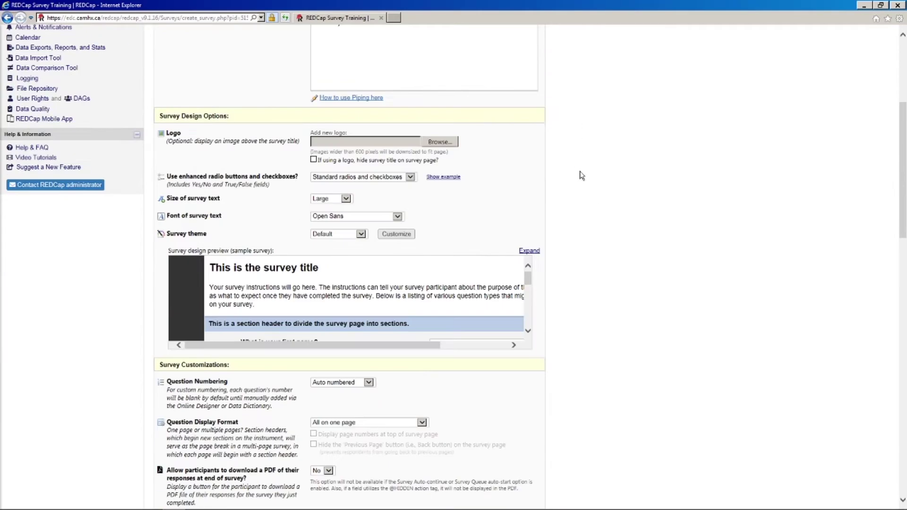
scroll(581, 176, down, 5)
scroll(585, 222, up, 10)
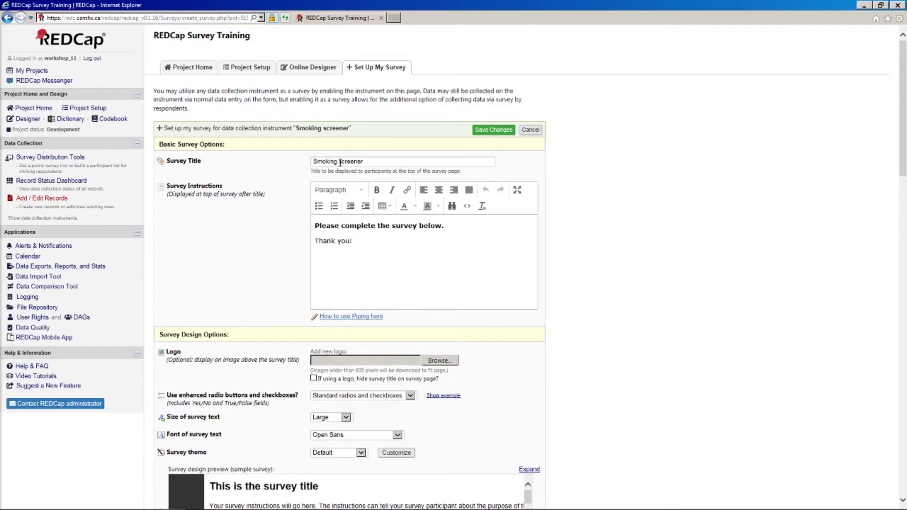
- Change the survey title from 'Smoking screener' to 'Smoking Screening Survey'
drag(339, 161, 389, 167)
text(Survey)
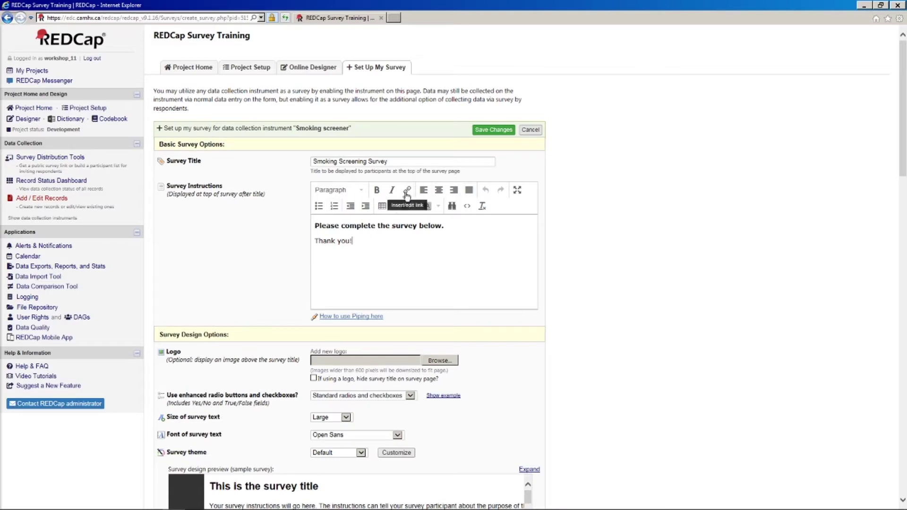
scroll(591, 170, down, 5)
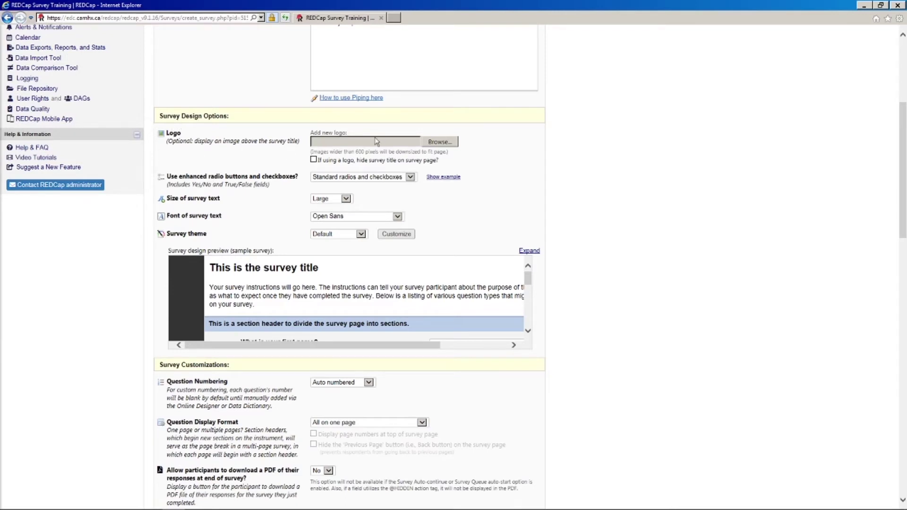
- Choose the CAMH logo image file as the survey logo
click(441, 142)
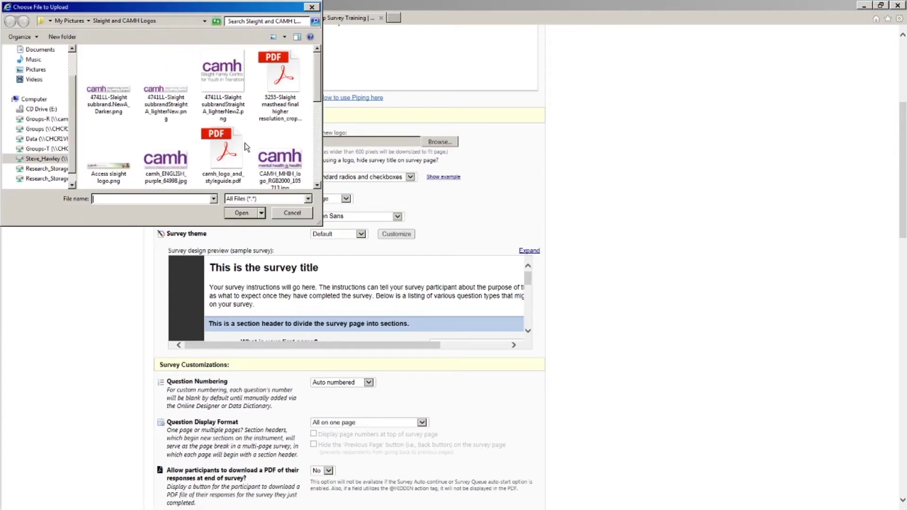
click(272, 158)
click(241, 213)
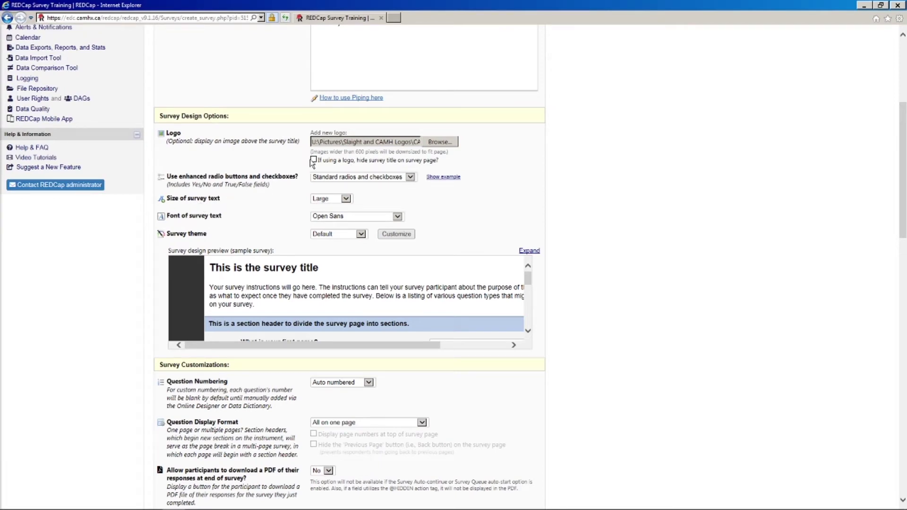
scroll(555, 188, up, 4)
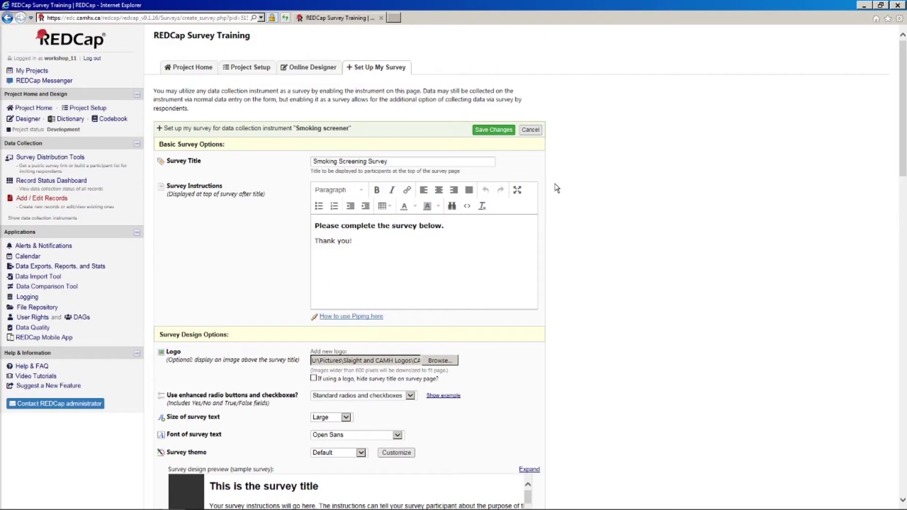
scroll(587, 201, down, 2)
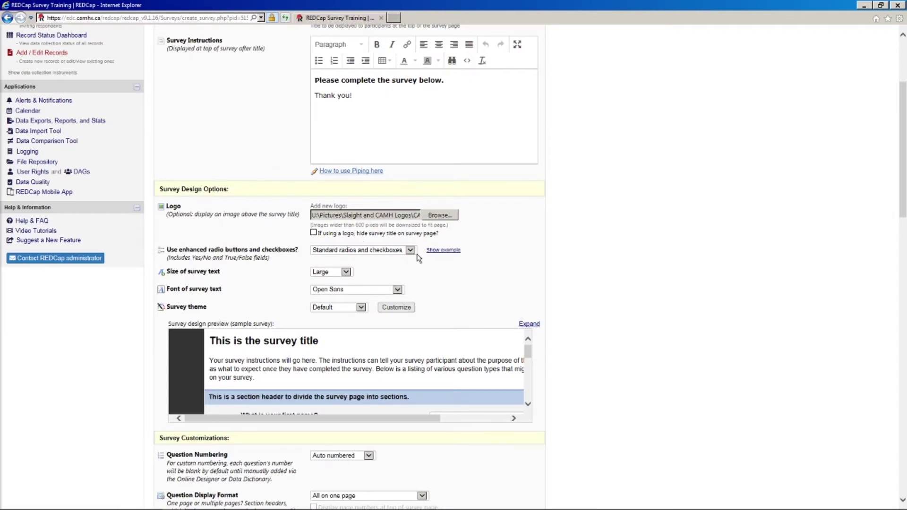
- Preview the enhanced radios example, then select 'Enhanced radios and checkboxes' for the survey
click(438, 253)
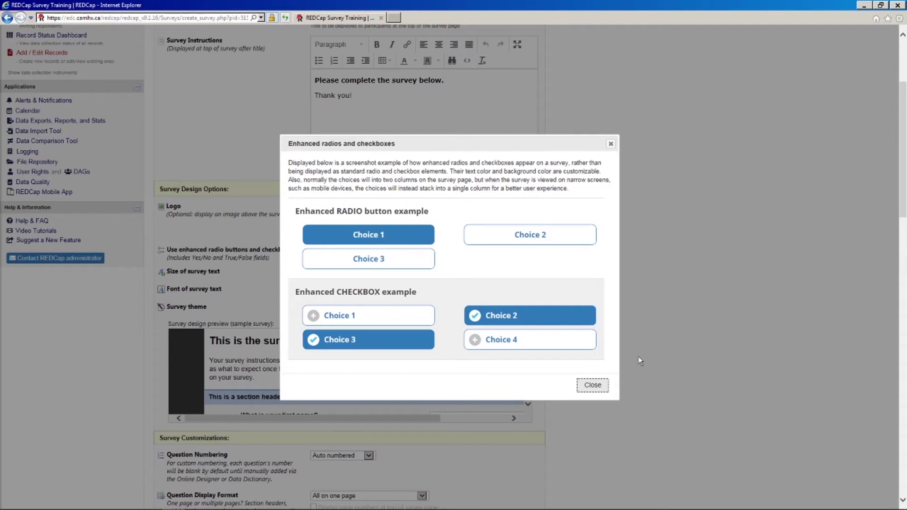
click(605, 390)
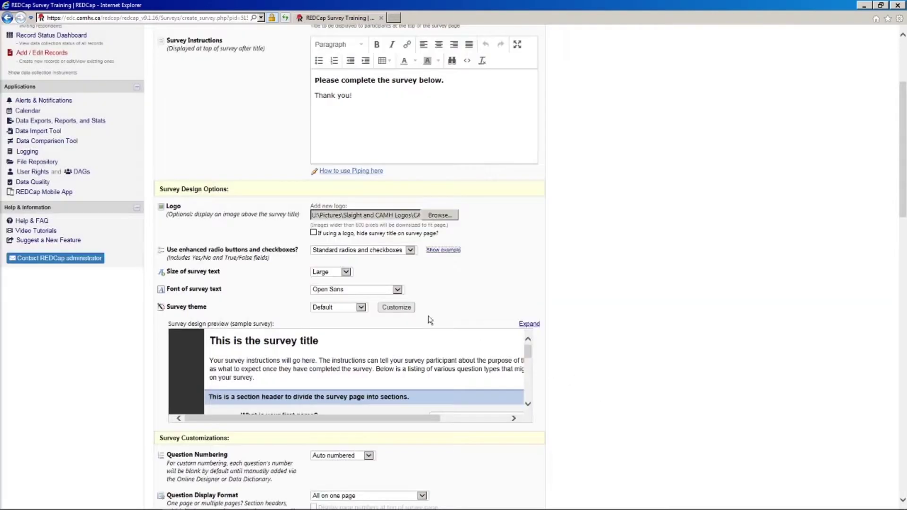
click(362, 250)
click(321, 258)
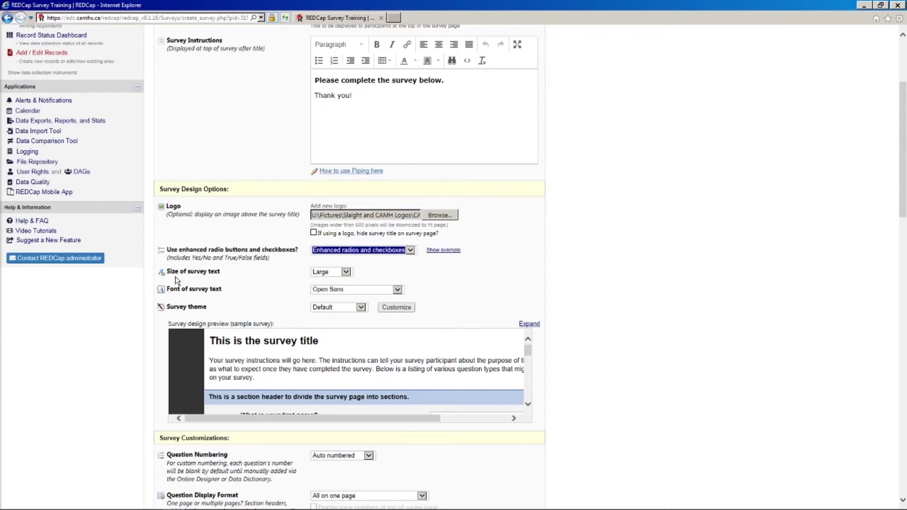
- Keep the survey text size at Large and the font at Open Sans
click(344, 273)
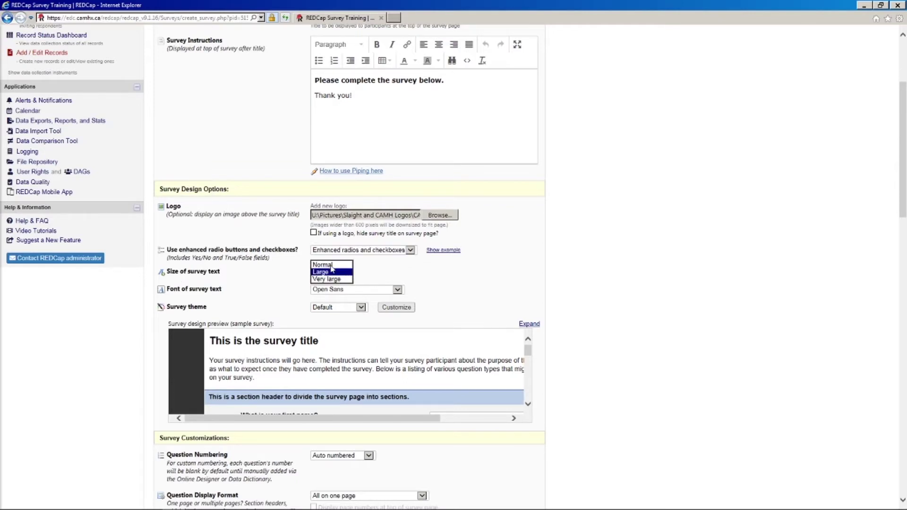
click(373, 281)
click(345, 290)
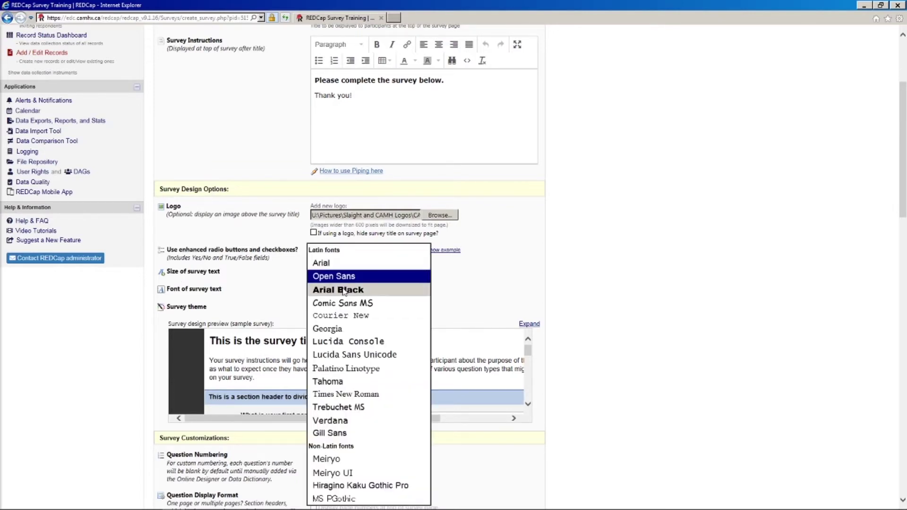
click(275, 284)
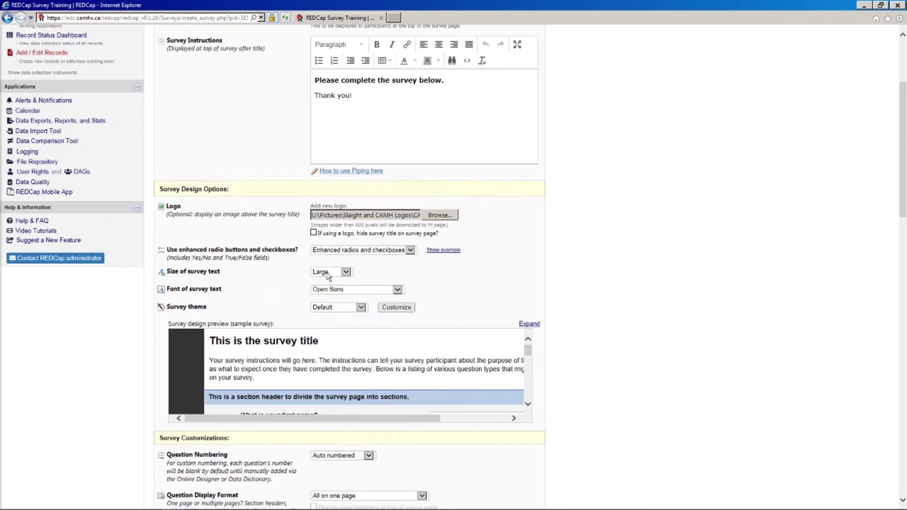
- Try the Flat White, Grayscale and Slate and Khaki themes, then select the CAMH theme
click(338, 308)
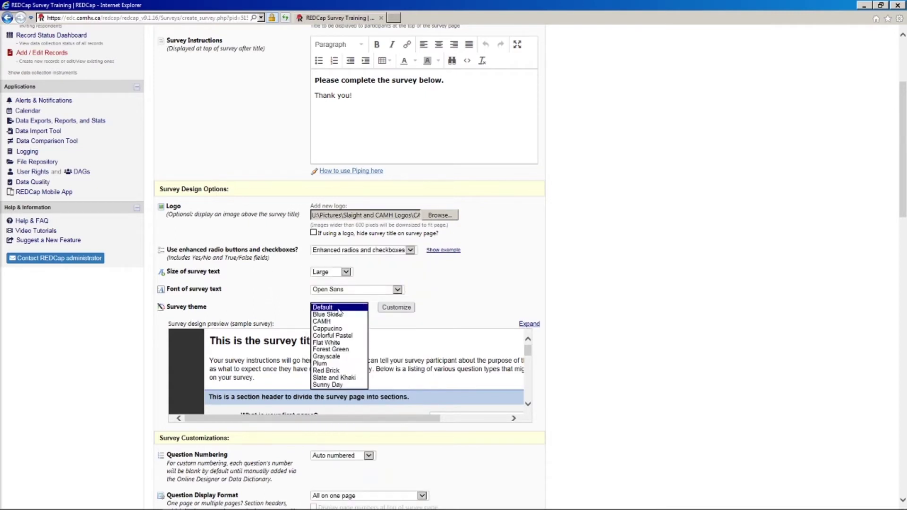
click(326, 344)
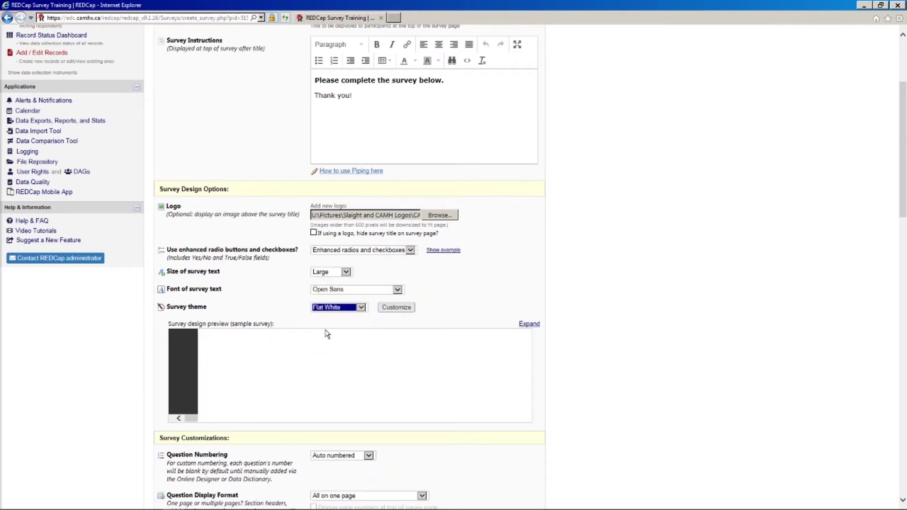
click(340, 311)
click(336, 322)
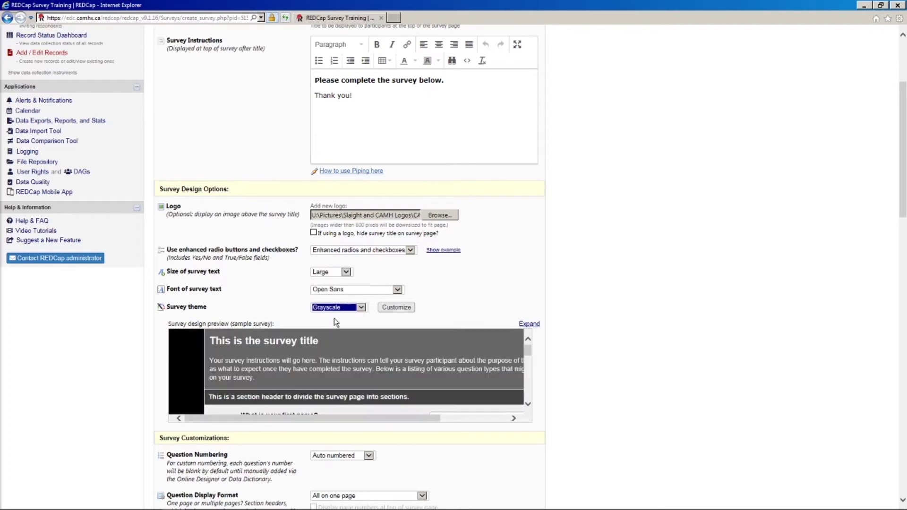
click(341, 308)
click(340, 322)
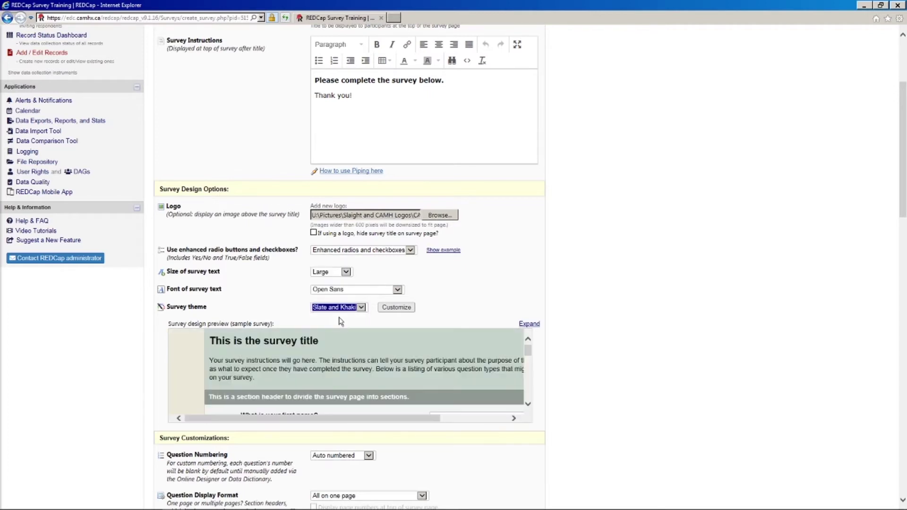
click(341, 308)
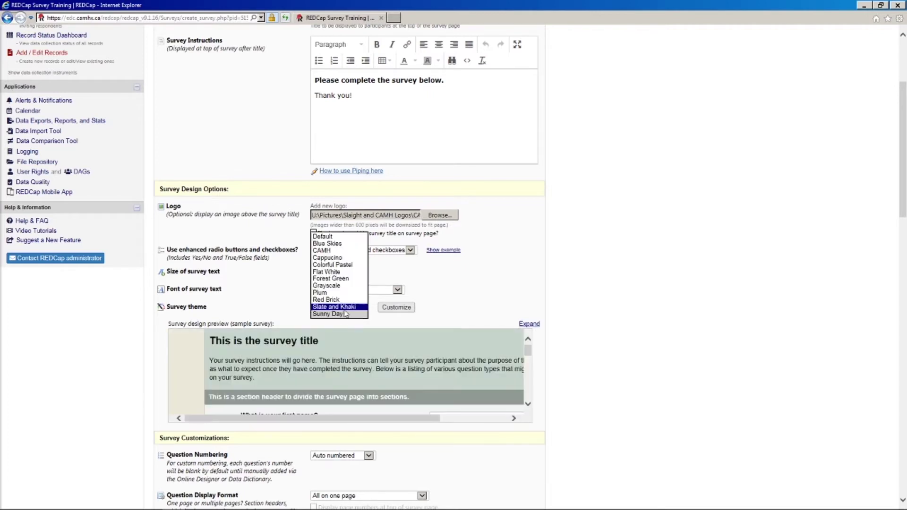
click(330, 251)
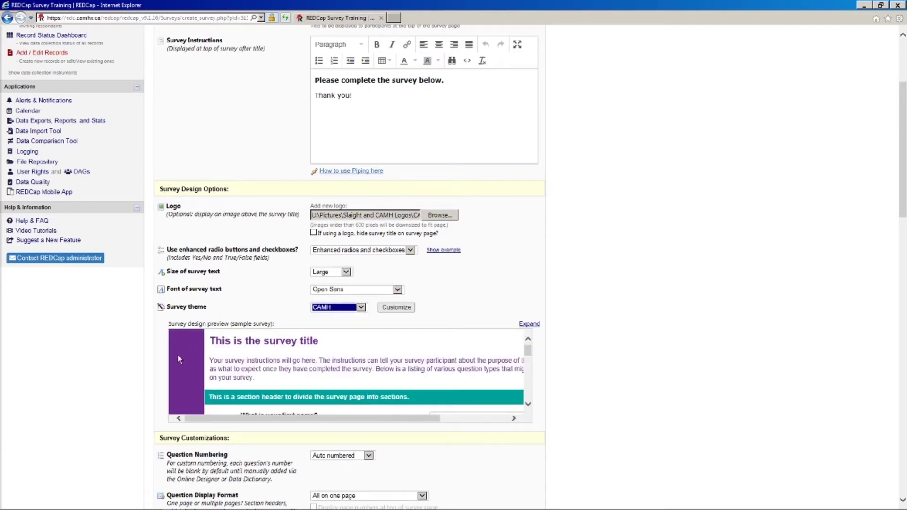
scroll(222, 378, down, 1)
scroll(219, 377, up, 1)
scroll(219, 376, up, 4)
scroll(222, 326, down, 6)
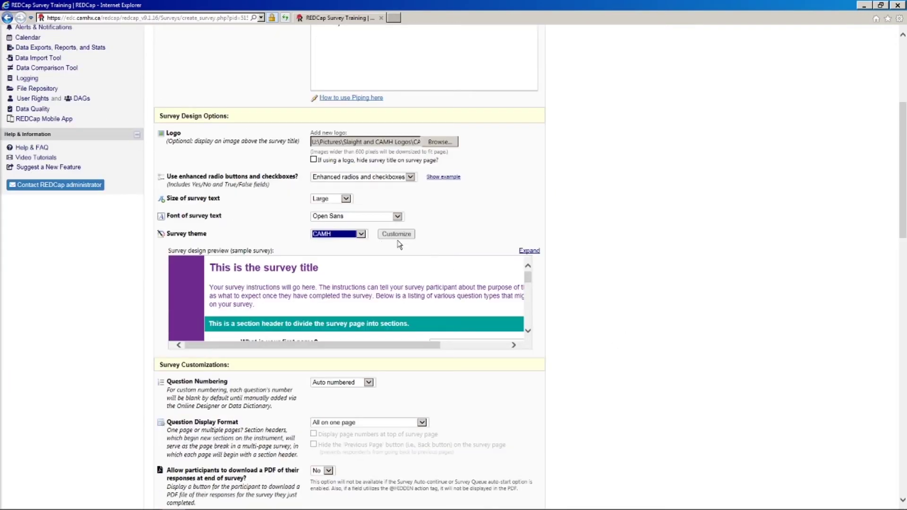
- Customize the CAMH theme, trying a black page background before restoring the purple one
click(402, 238)
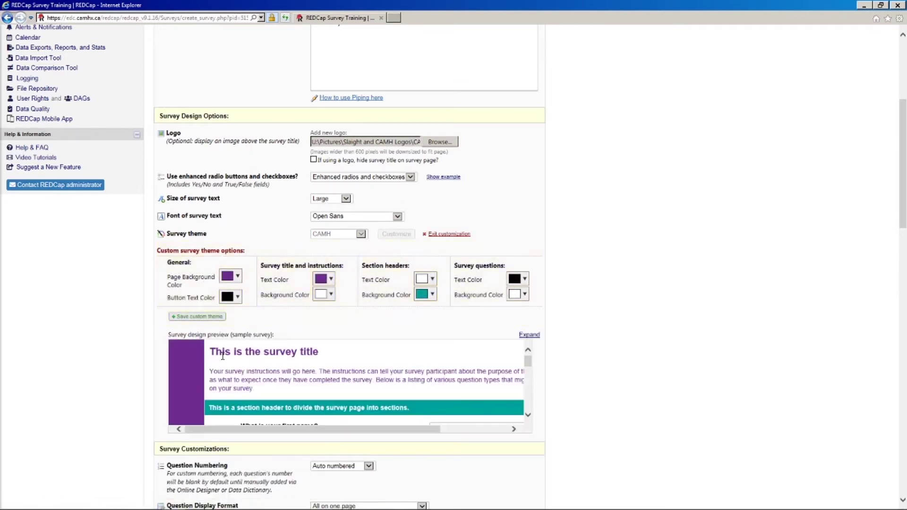
click(240, 278)
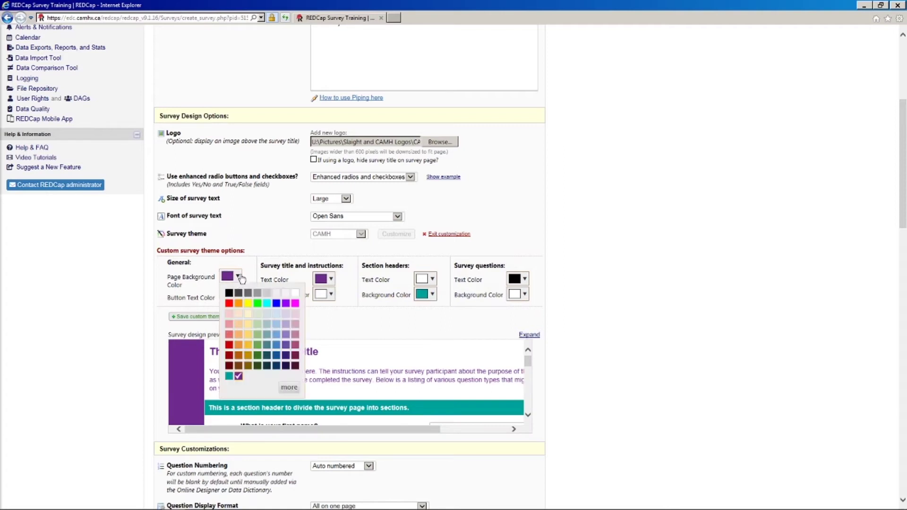
click(229, 297)
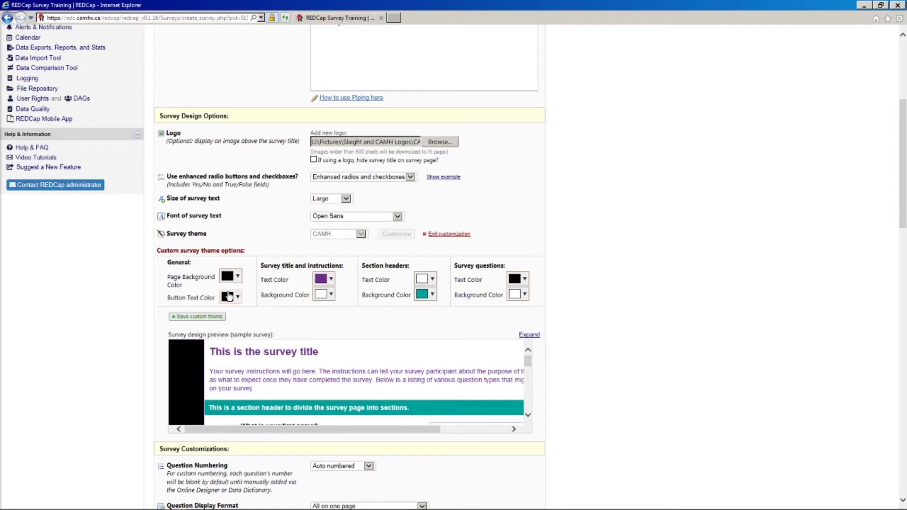
click(237, 277)
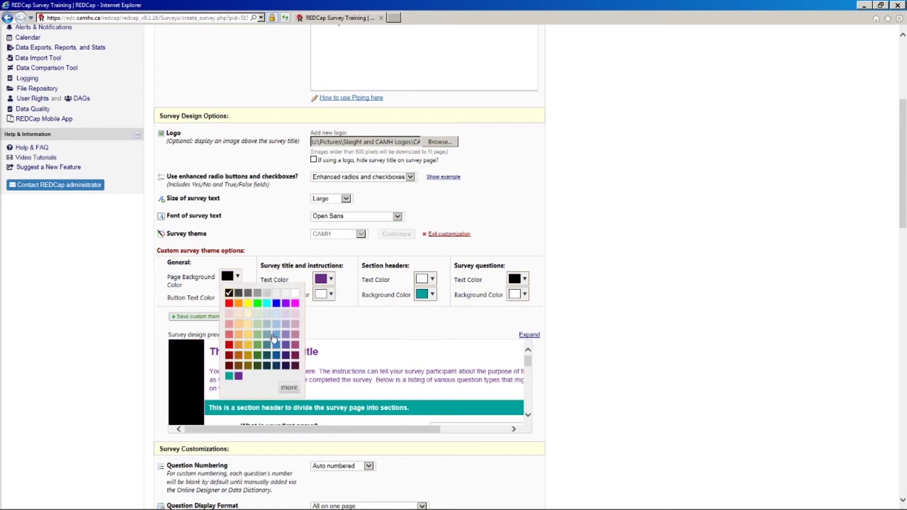
click(238, 376)
- Set the survey title text colour to black and check the page background's hex value #6e298d
click(329, 280)
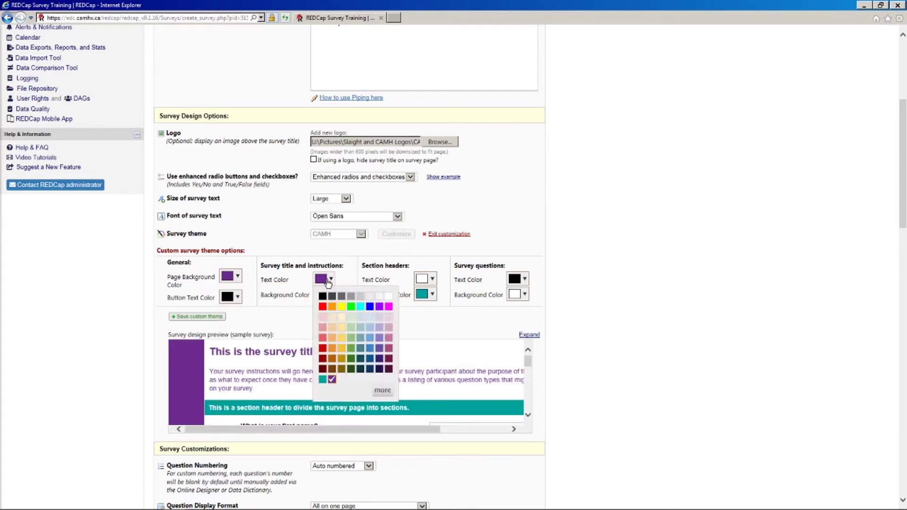
click(322, 296)
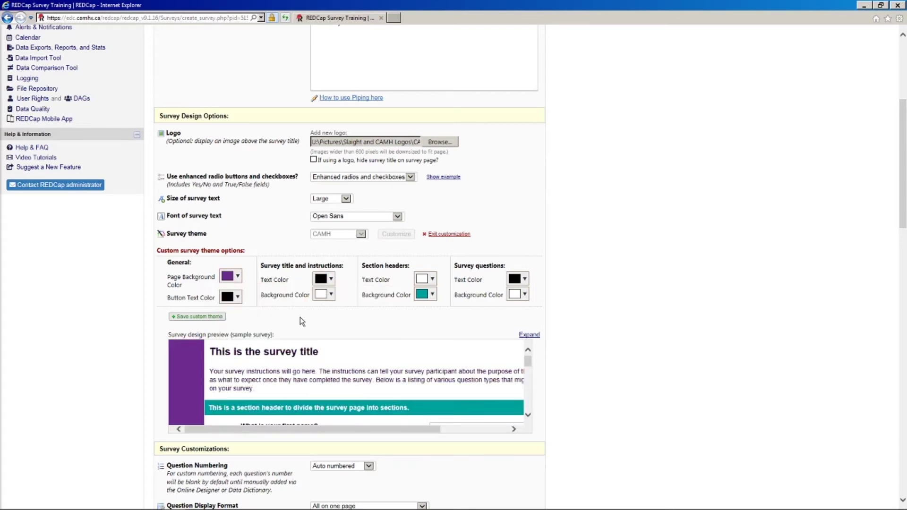
click(235, 279)
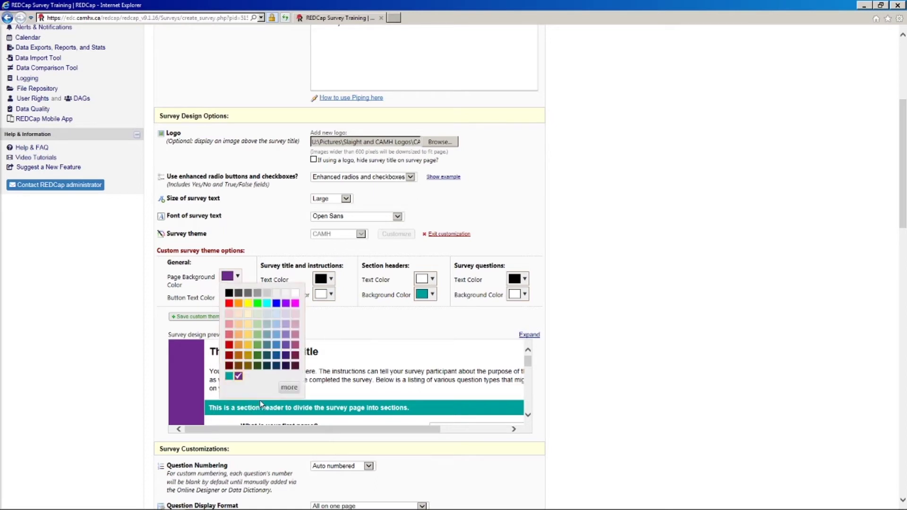
click(289, 388)
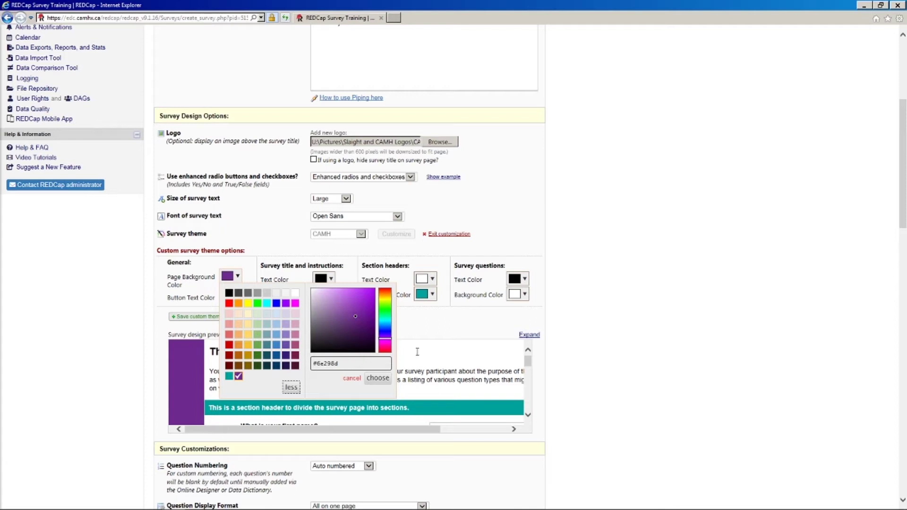
click(589, 304)
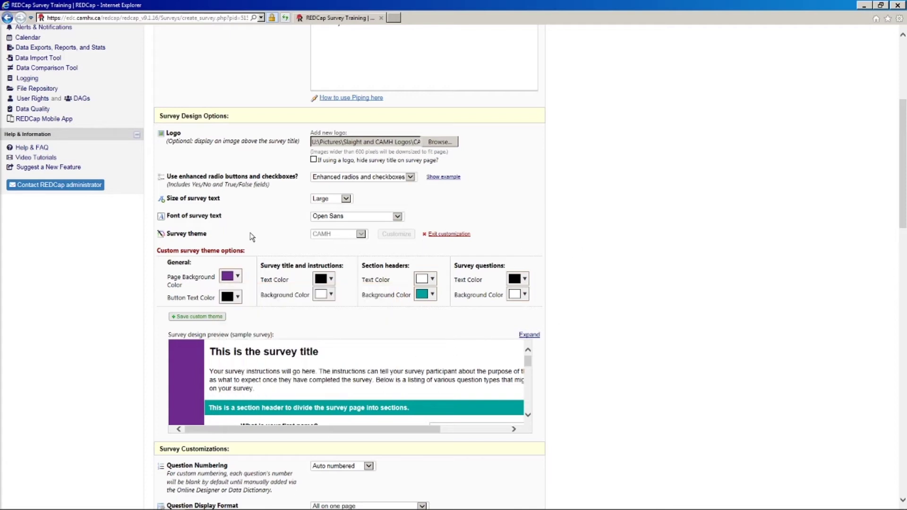
- Choose 'Custom numbered' in the Question Numbering dropdown under Survey Customizations
scroll(117, 284, down, 5)
scroll(118, 274, down, 1)
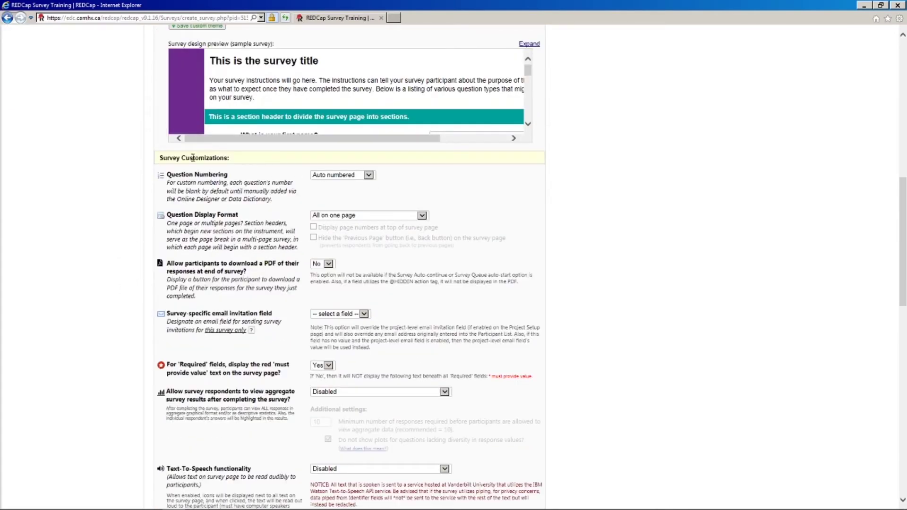
scroll(181, 269, down, 1)
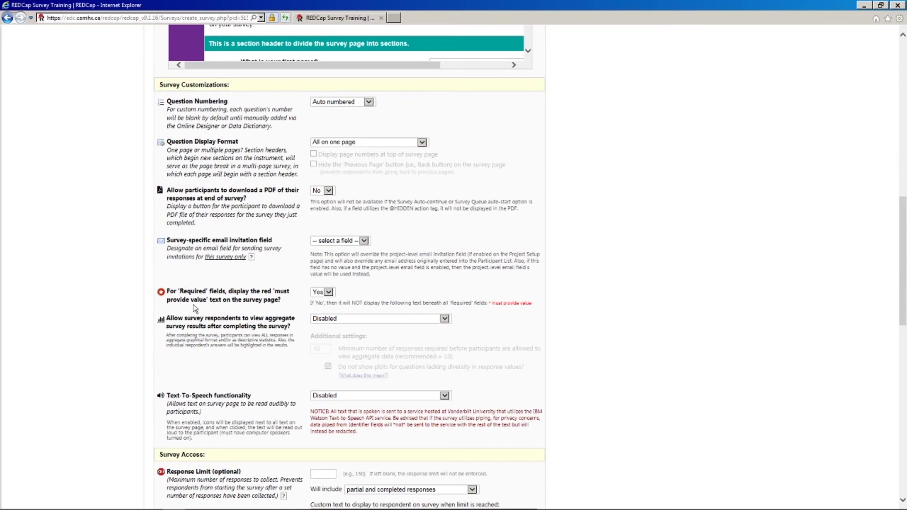
scroll(195, 309, up, 1)
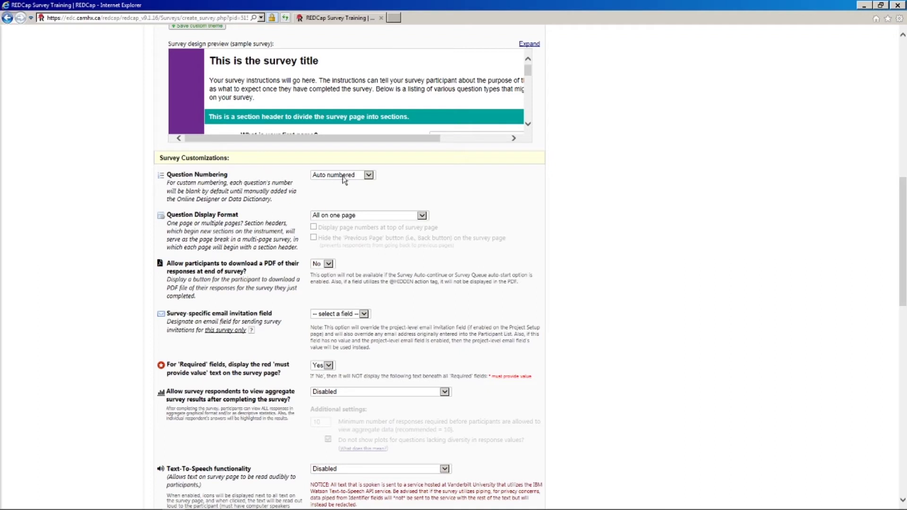
click(368, 176)
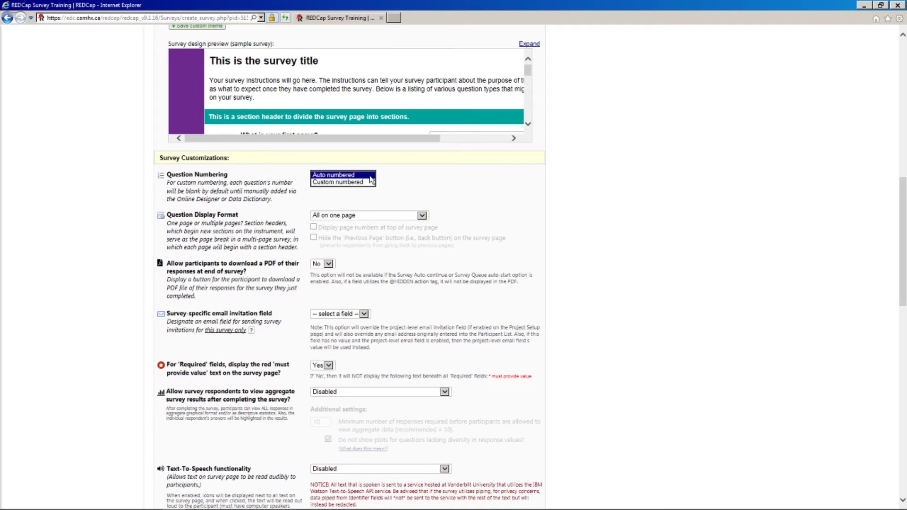
click(339, 184)
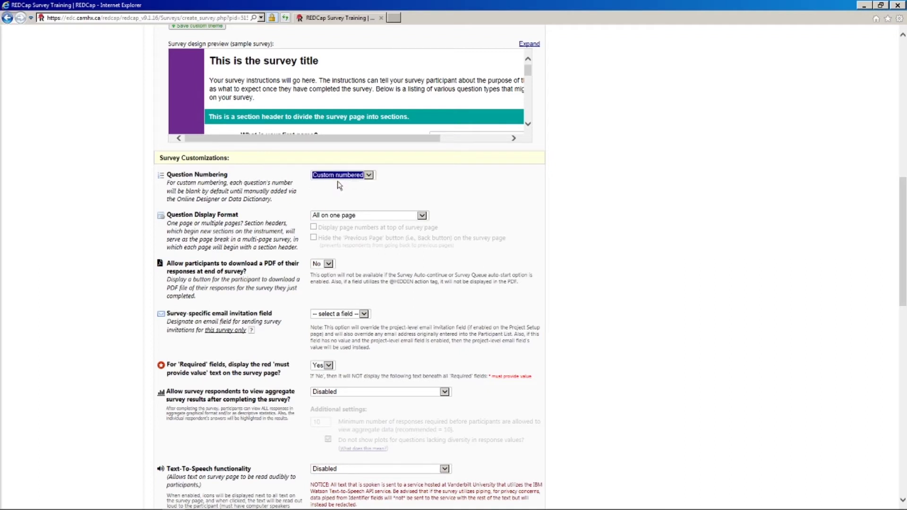
click(198, 189)
- Set Question Display Format to 'One section per page' and enable page numbers at the top
click(421, 216)
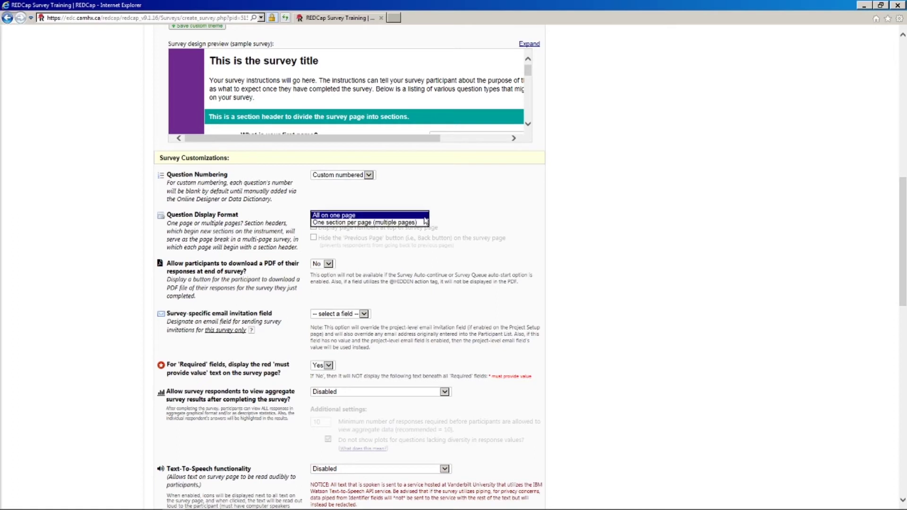
click(347, 223)
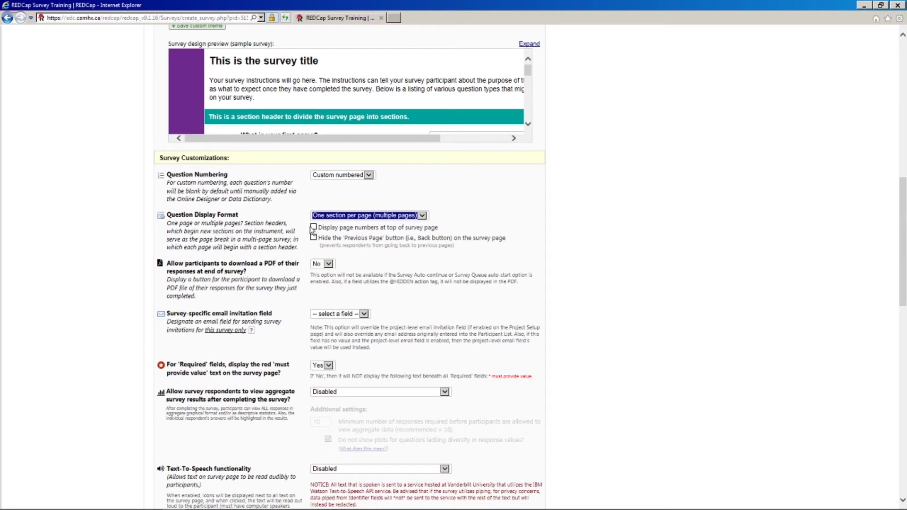
click(313, 227)
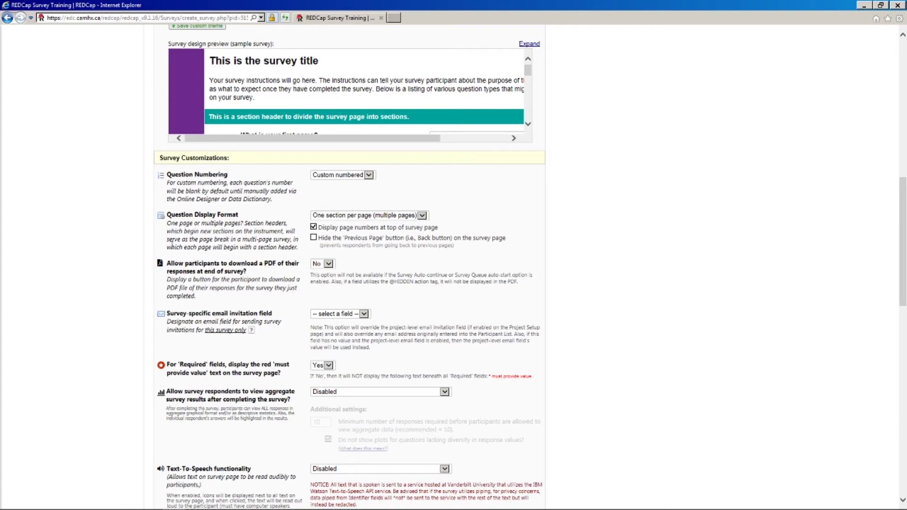
scroll(174, 245, down, 3)
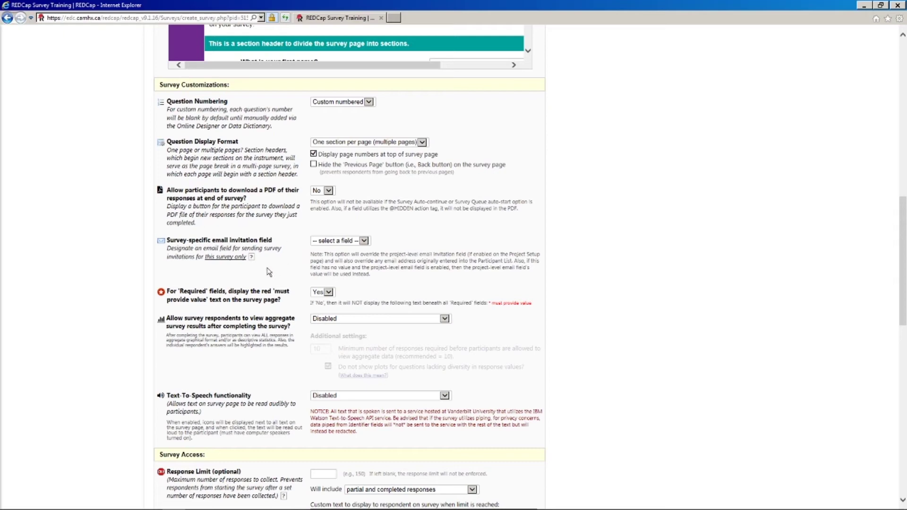
scroll(268, 272, down, 3)
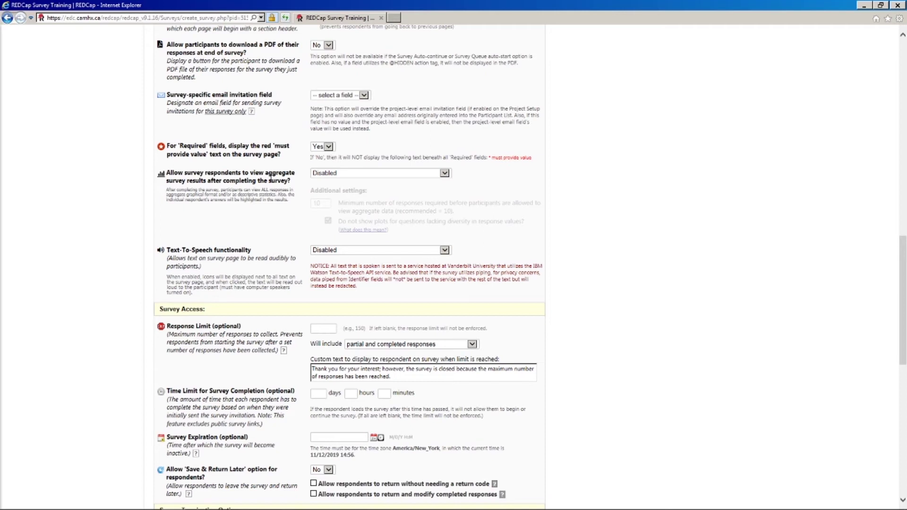
click(336, 175)
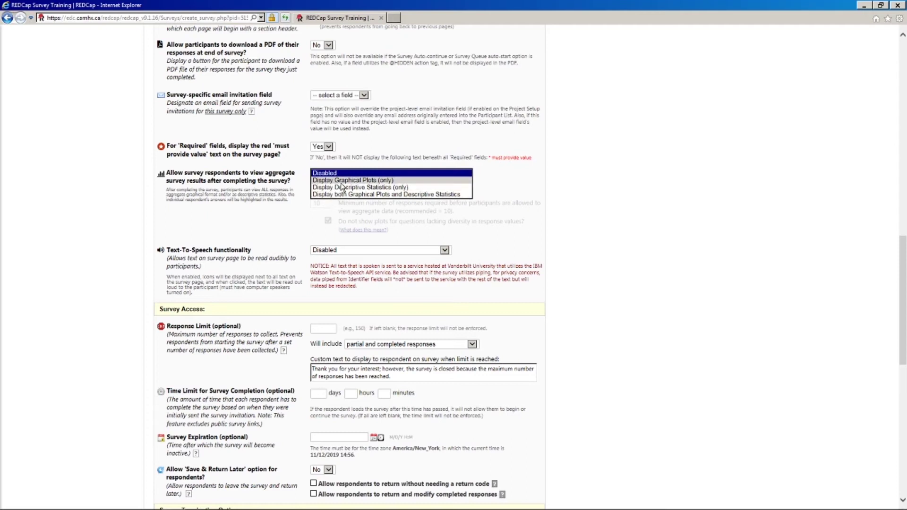
click(181, 180)
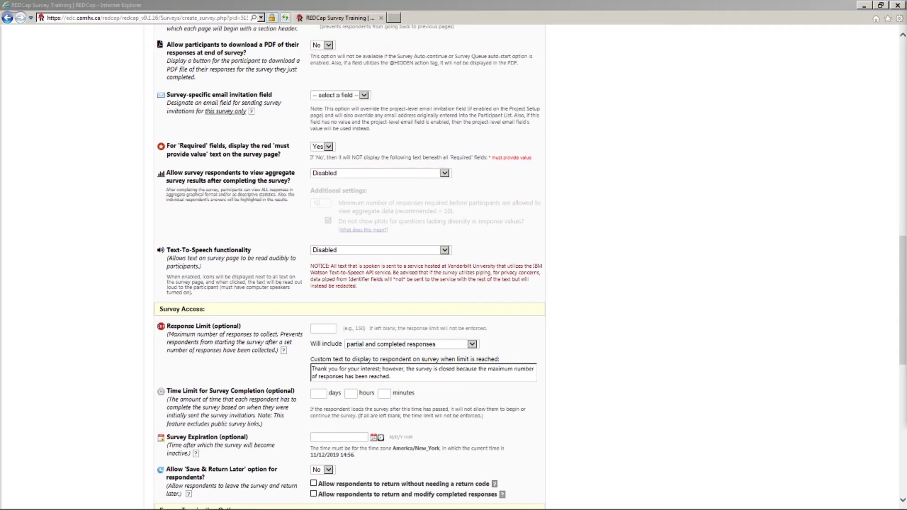
click(347, 174)
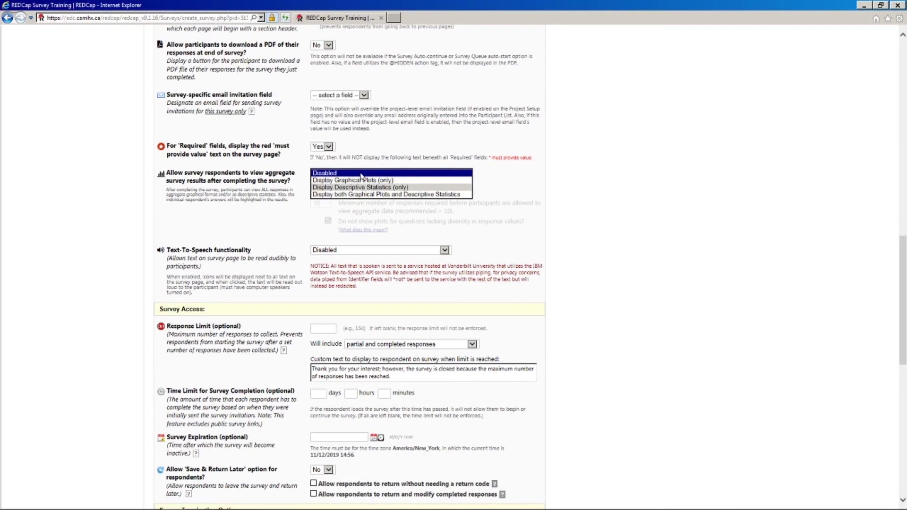
click(517, 179)
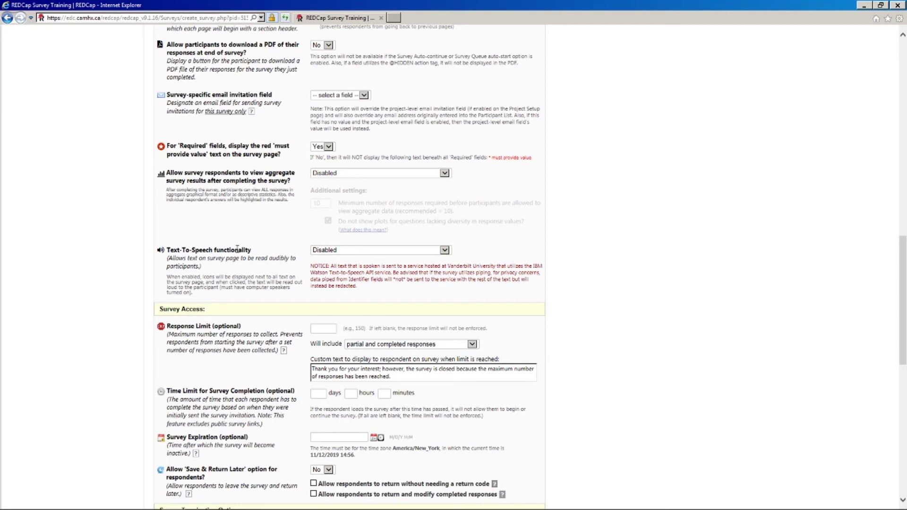
click(357, 250)
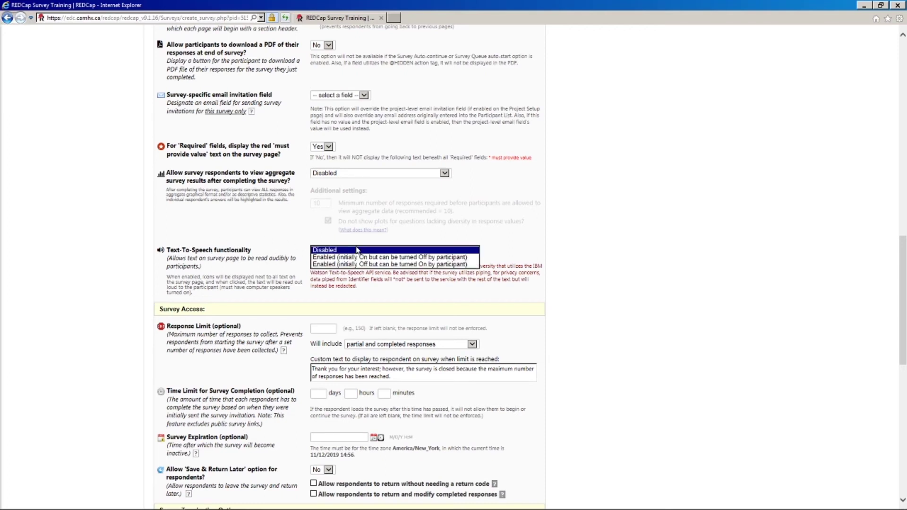
click(357, 251)
click(504, 244)
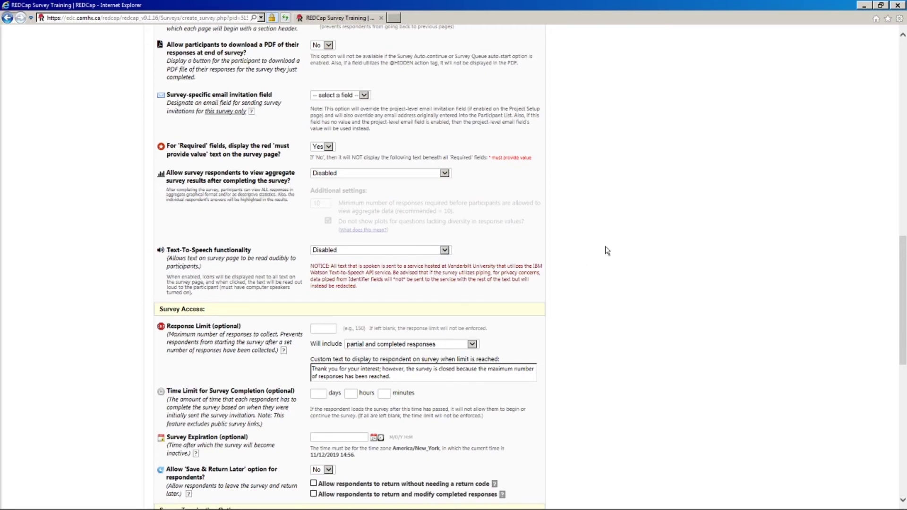
scroll(607, 250, down, 5)
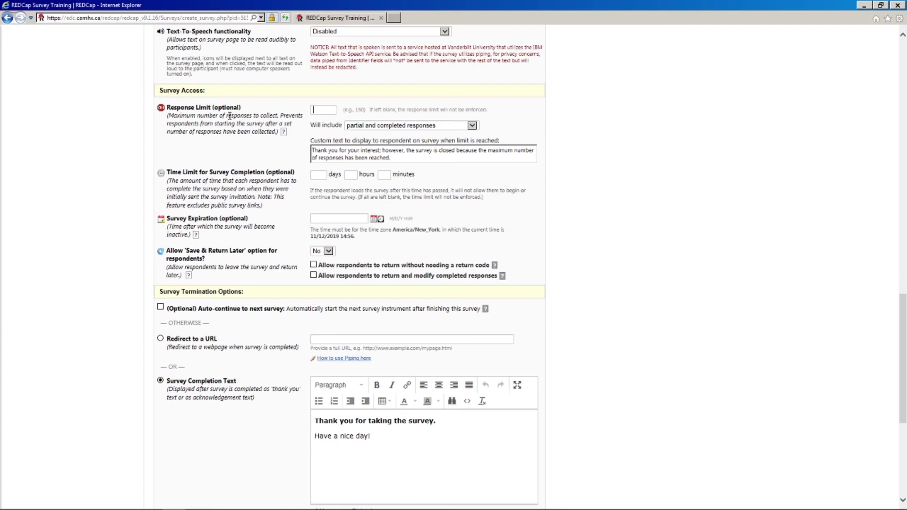
click(311, 112)
drag(312, 150, 401, 161)
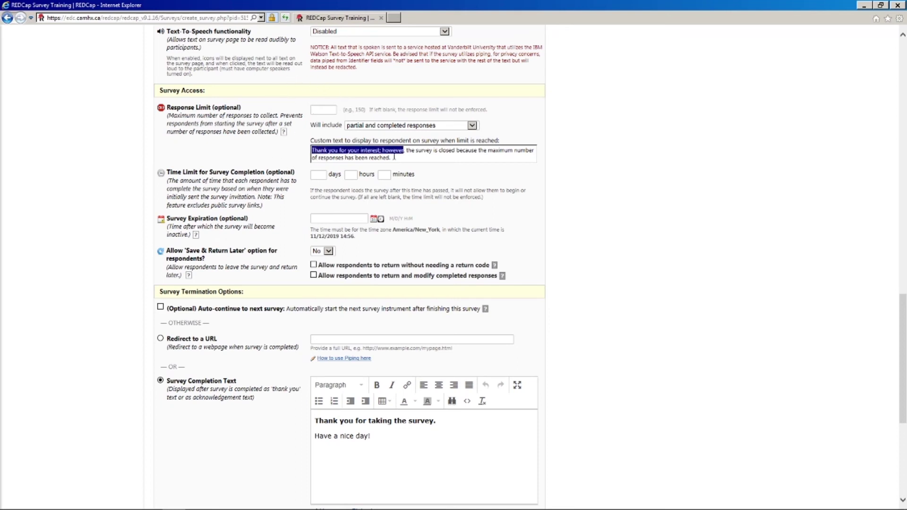
click(397, 161)
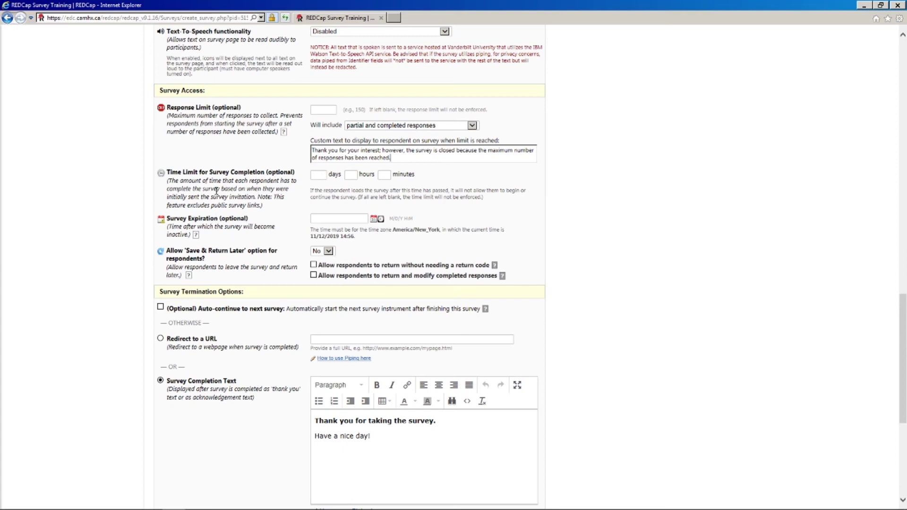
click(317, 178)
- Set Allow Save & Return Later to Yes, allowing return without a return code
click(329, 252)
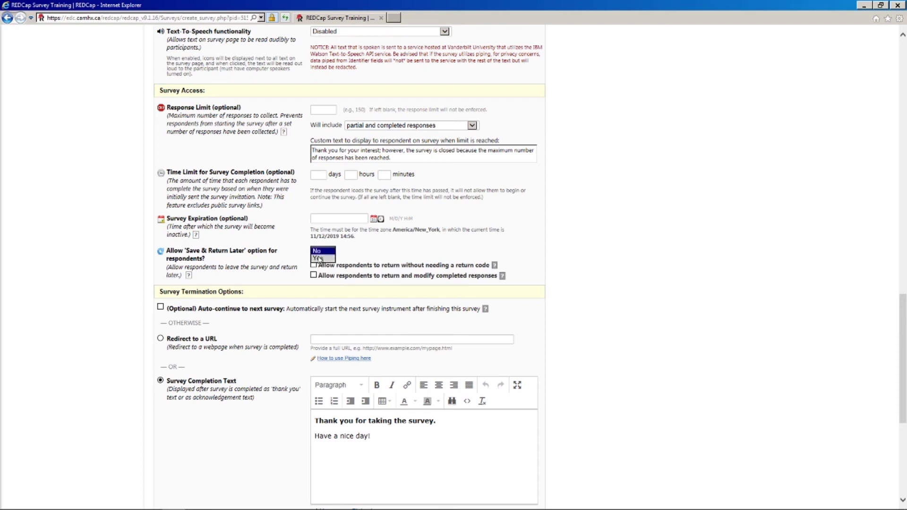
click(319, 259)
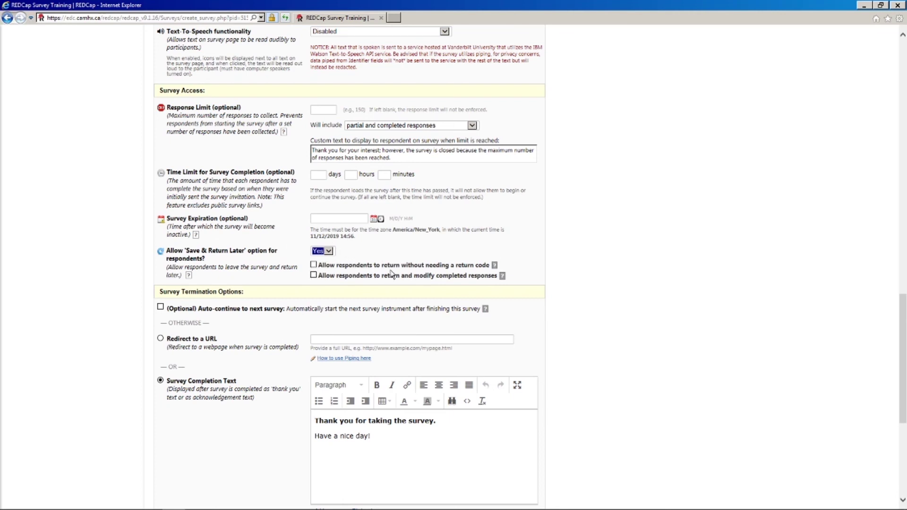
click(314, 266)
- Tick auto-continue to the next survey, keeping Survey Completion Text as the ending after trying Redirect to URL
scroll(609, 272, down, 5)
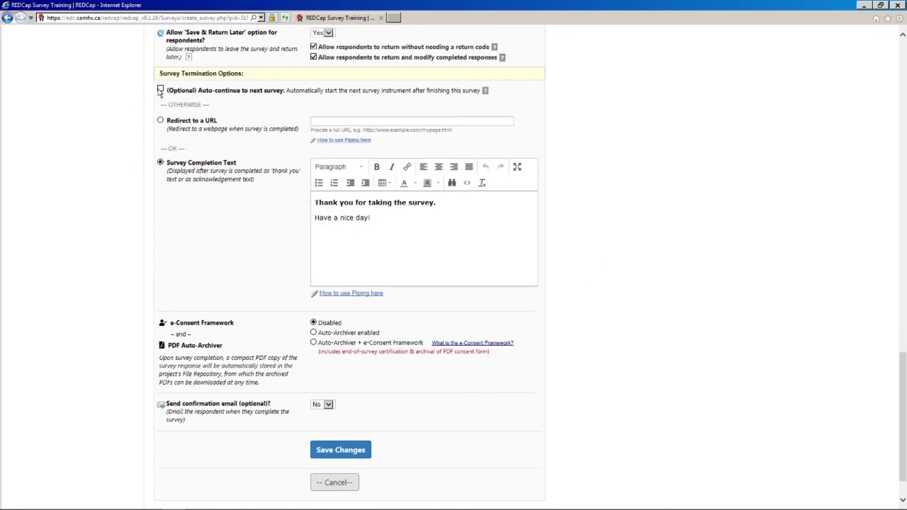
drag(168, 92, 286, 97)
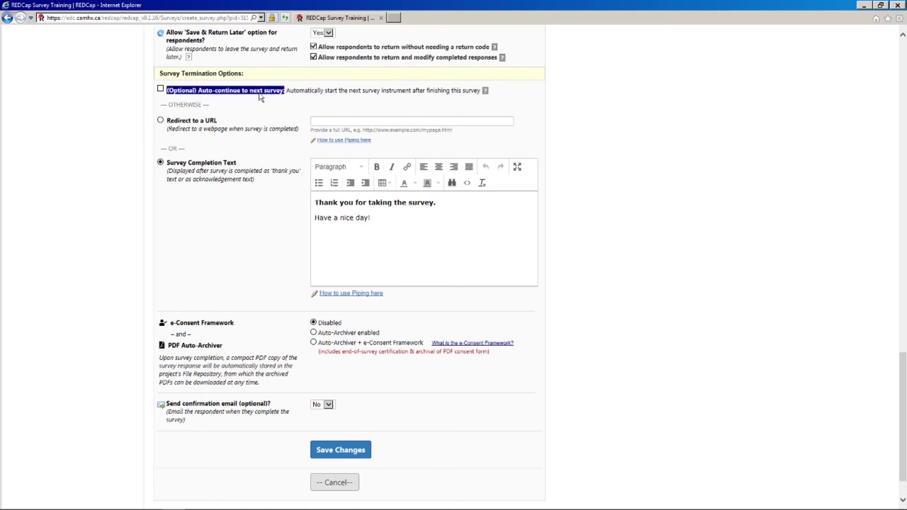
click(160, 89)
click(167, 106)
click(161, 120)
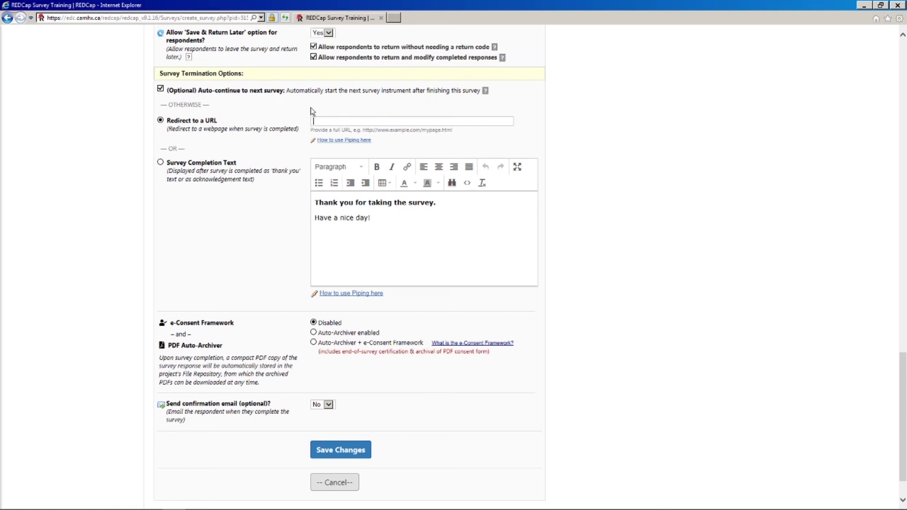
click(160, 162)
scroll(181, 362, down, 2)
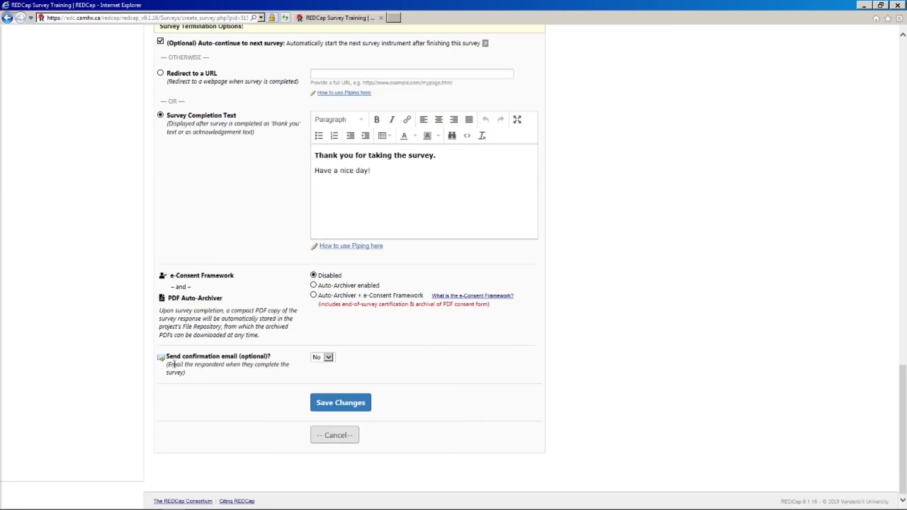
click(332, 360)
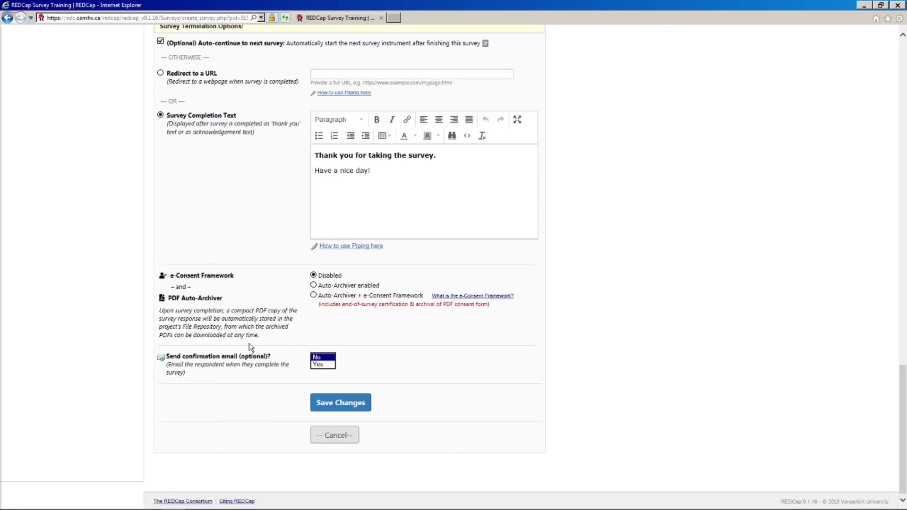
click(325, 365)
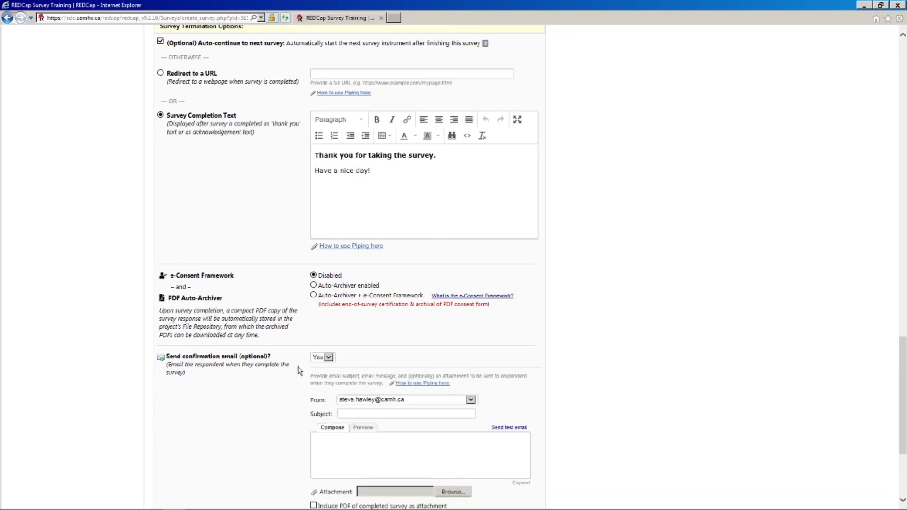
scroll(293, 368, down, 3)
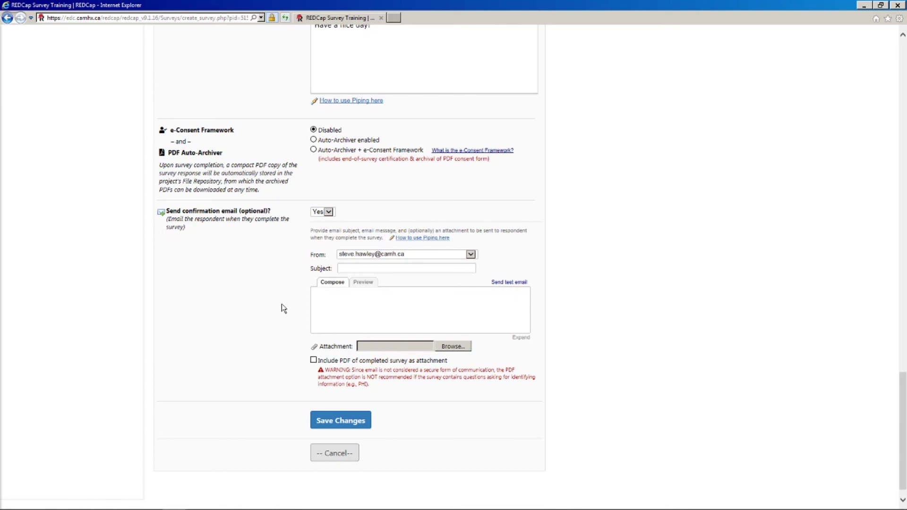
click(329, 212)
click(322, 220)
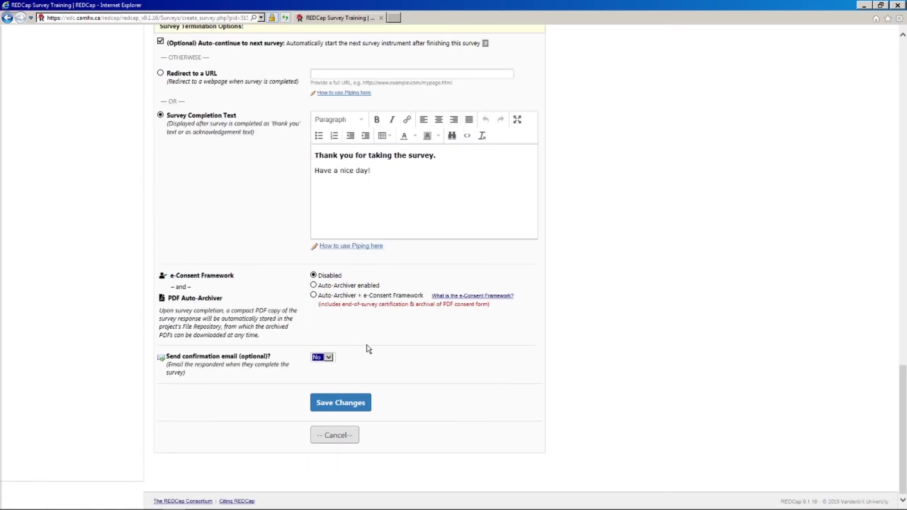
- Save the survey settings with Save Changes
click(325, 404)
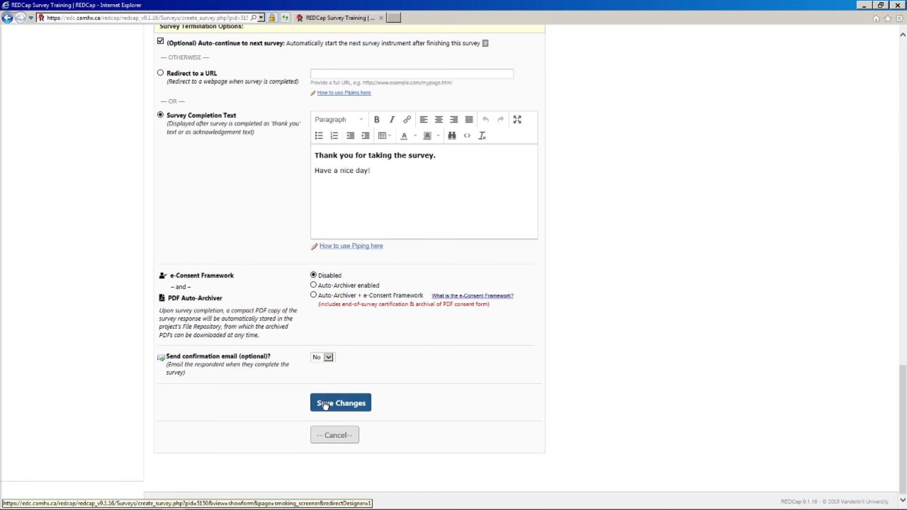